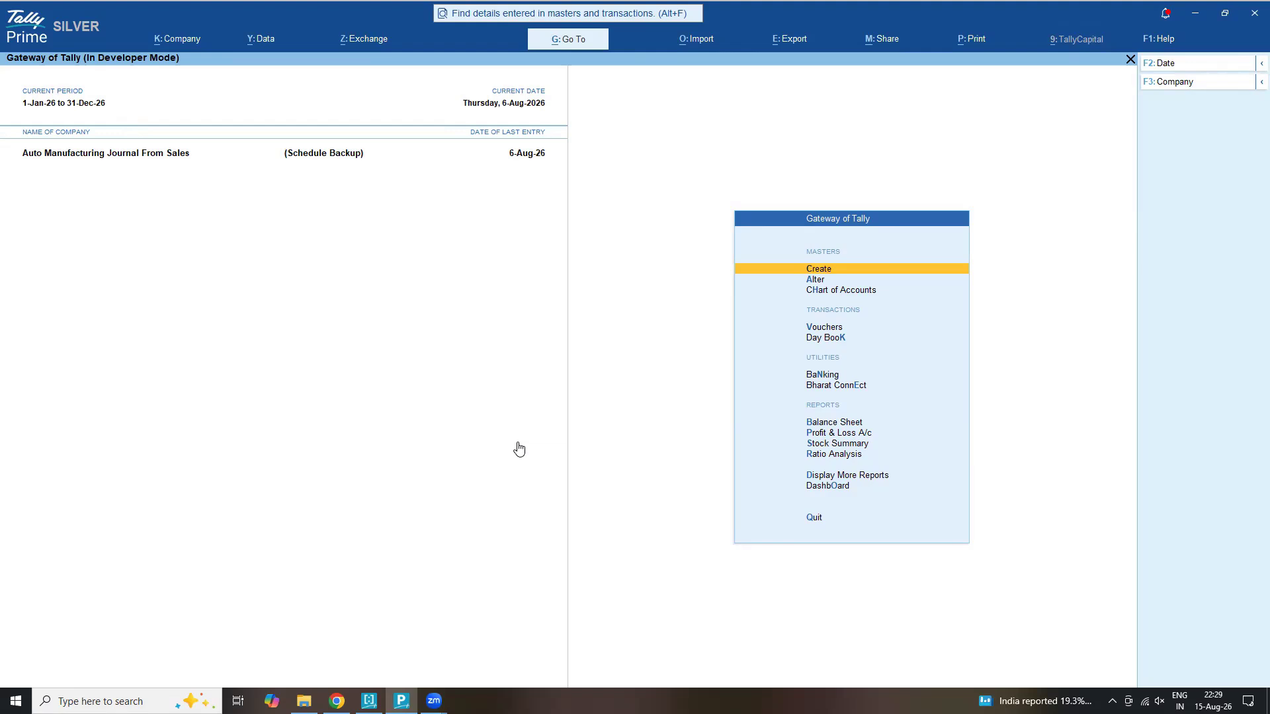
Delete the COOKIE-5FLV-FIXED manufacturing journal from the Day Book for 6-Aug-26.
key("k")
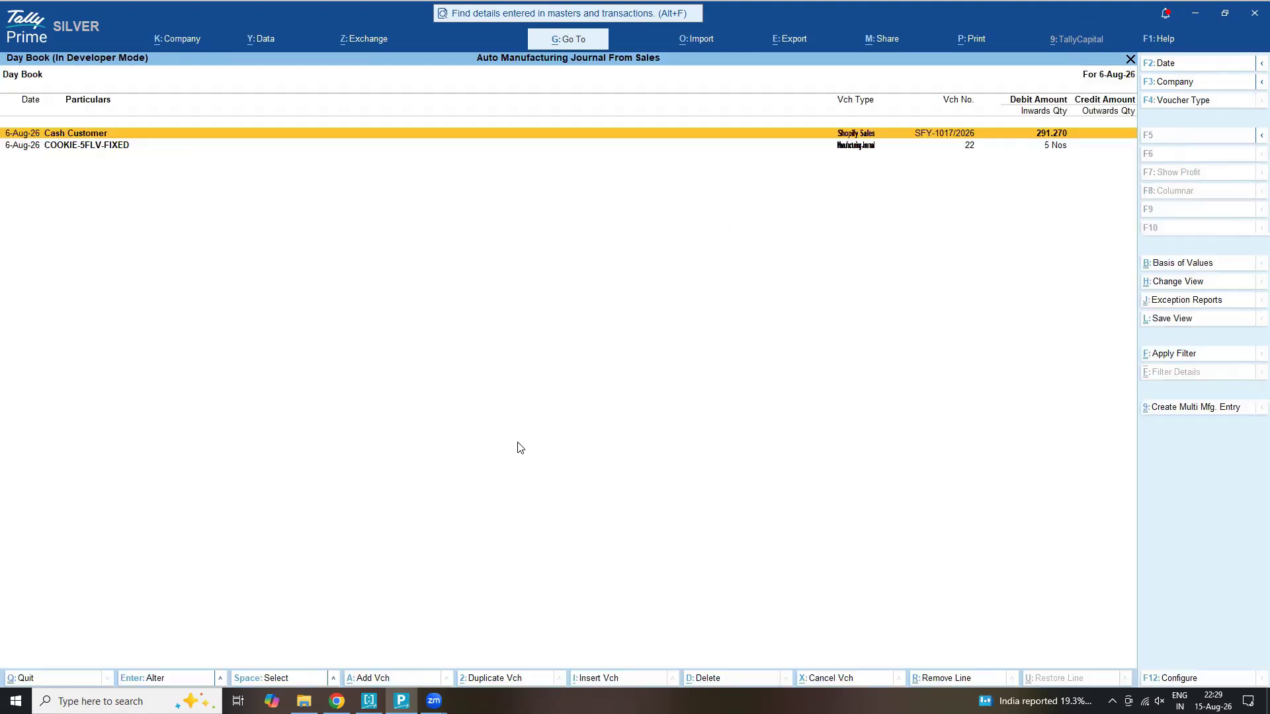
key("Down")
key("Return")
key("alt+d")
key("y")
Open the Cash Customer Shopify Sales voucher and bring up its COOKIE-5FLV-FIXED stock item for alteration.
key("Return")
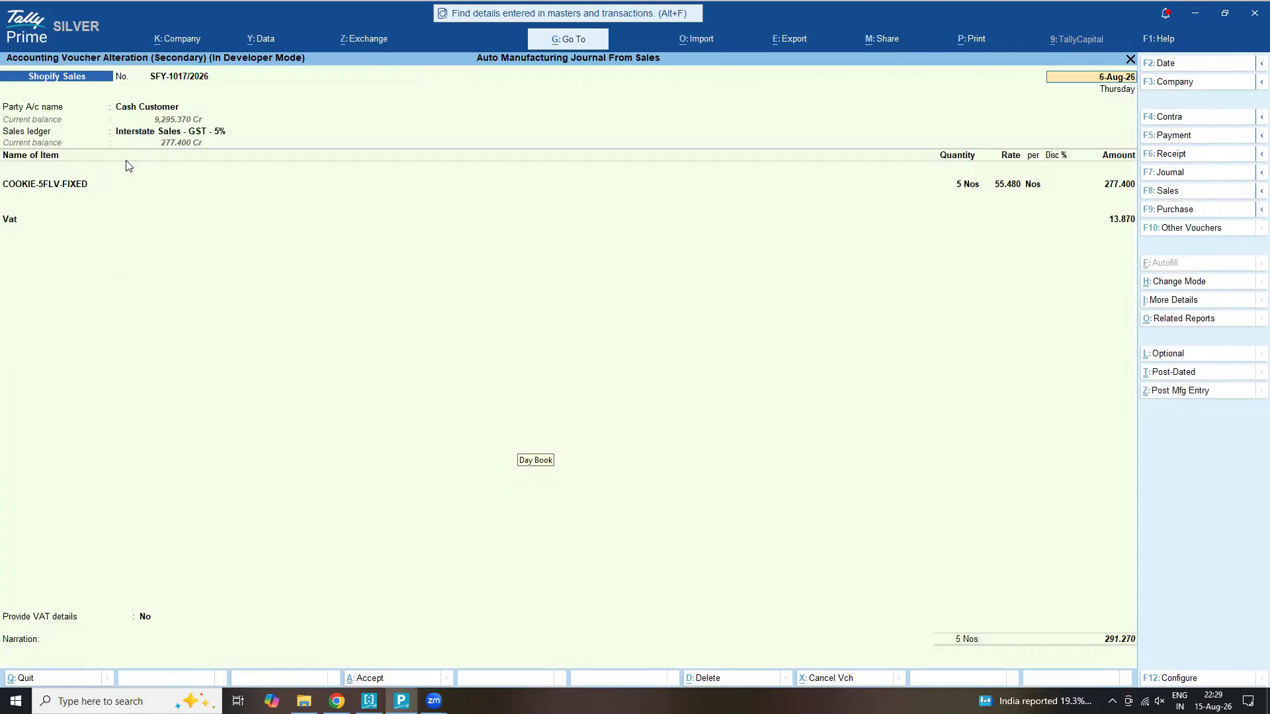
left_click(98, 184)
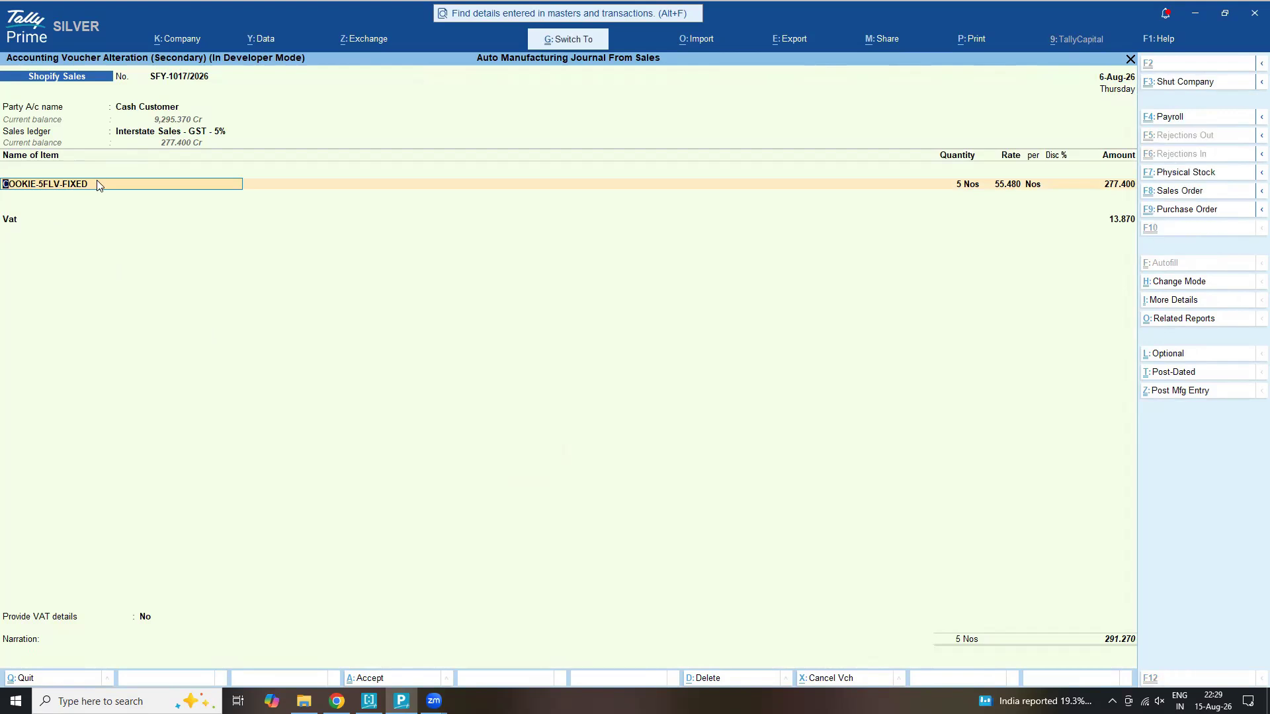
key("ctrl+Return")
left_click(173, 219)
key("Return")
key("Return")
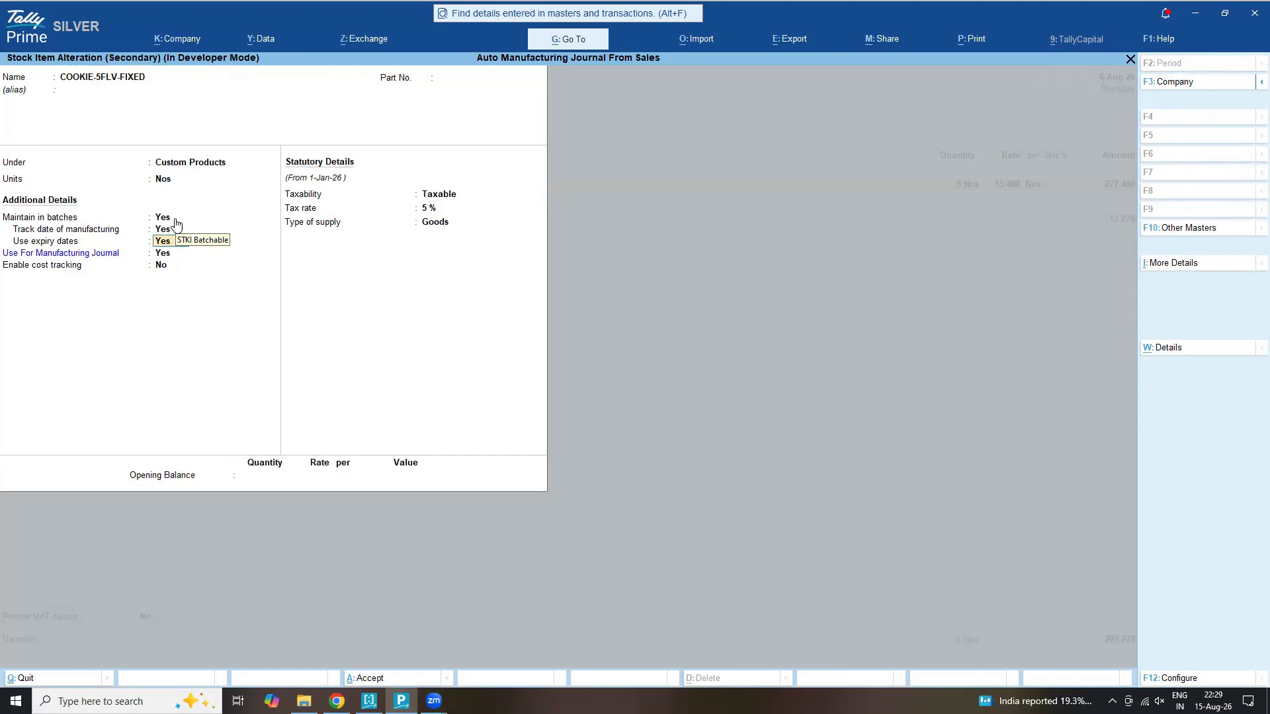
key("Return")
Enable Set Components List (Bill of Materials) in Stock Items in the stock item configuration and save it.
key("F12")
key("Down")
key("Down")
key("Down")
key("Down")
key("Down")
key("Down")
key("Down")
key("Down")
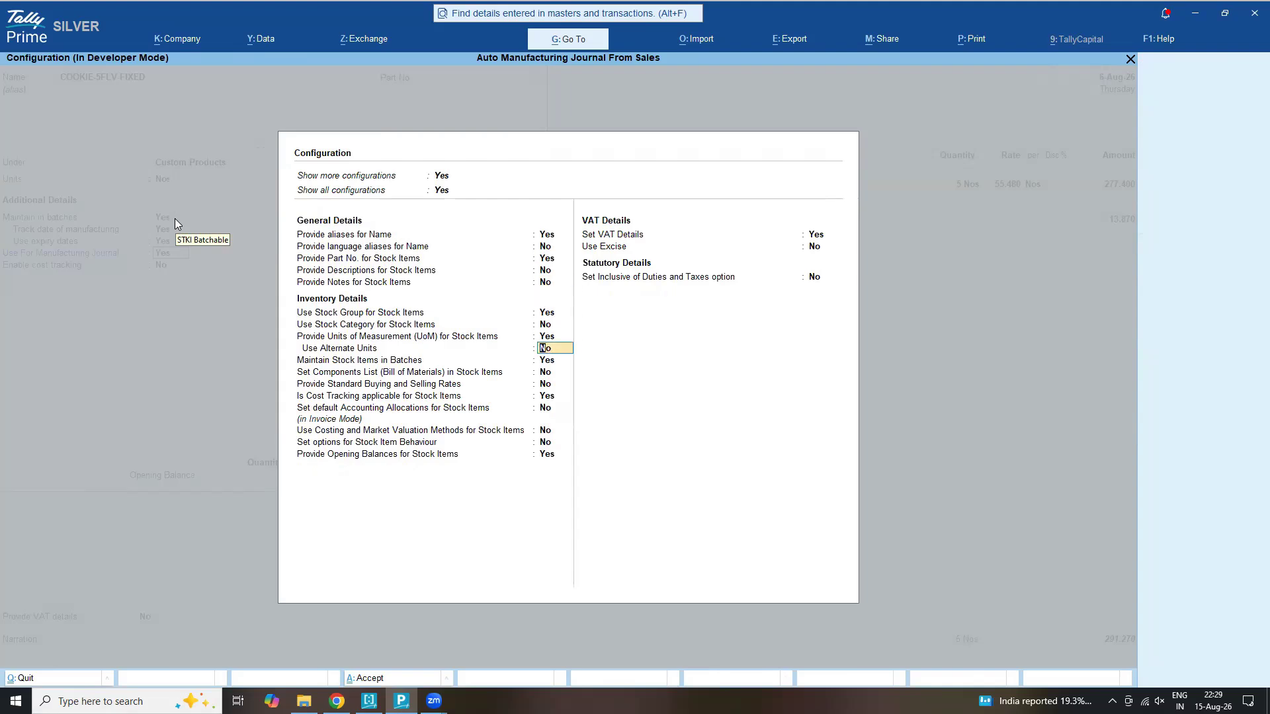
key("Down")
key("Down")
key("y")
key("ctrl+a")
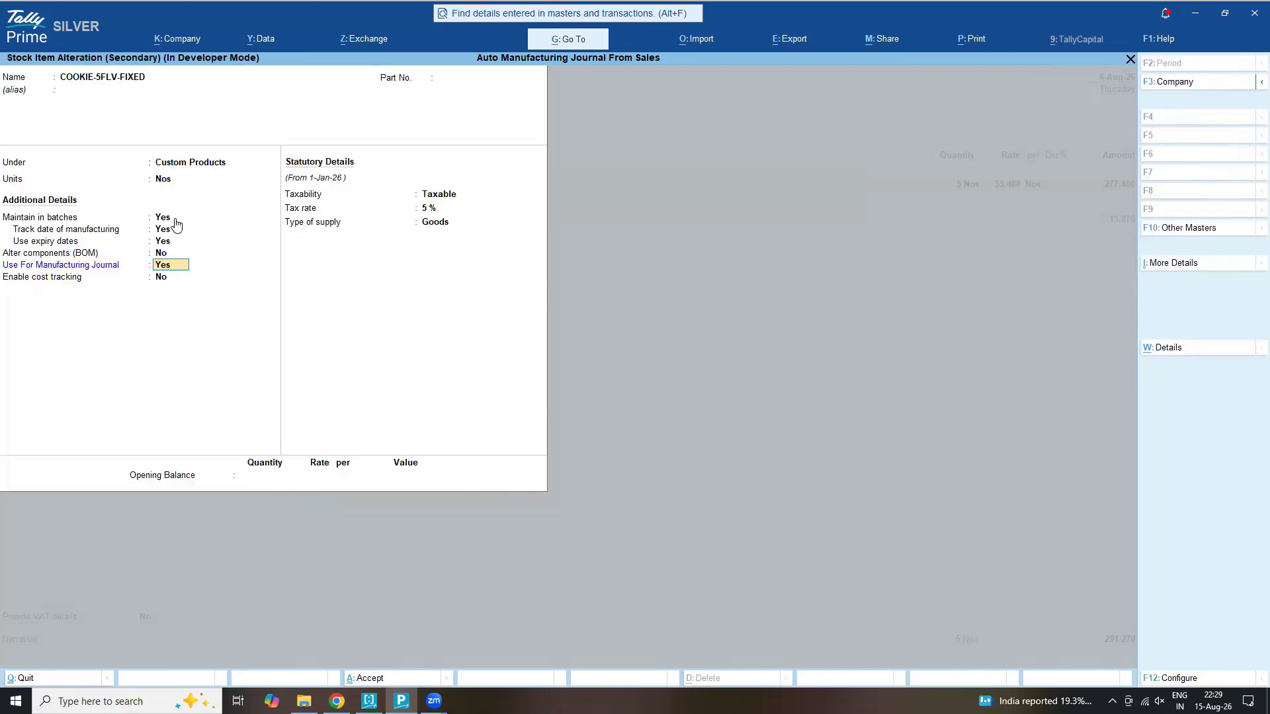
Set Alter components (BOM) to Yes for COOKIE-5FLV-FIXED and open its Cookie 5 Flvr bill of materials.
key("Up")
key("y")
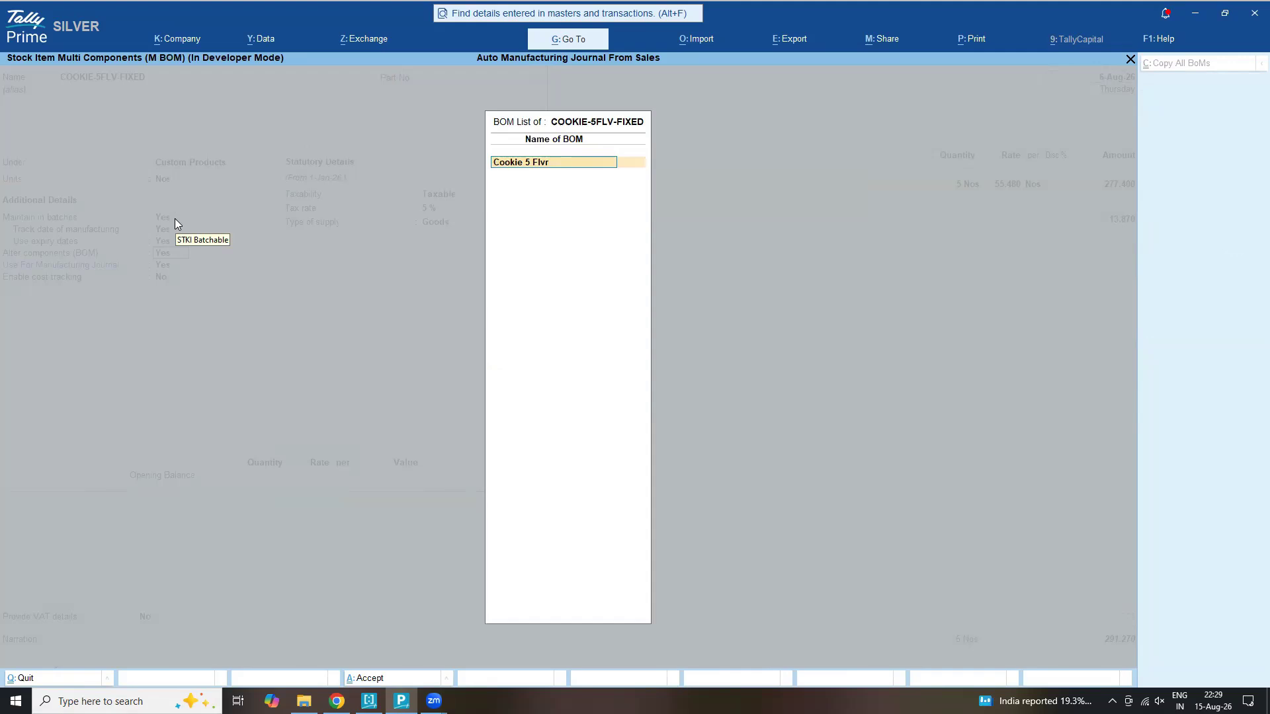
key("Return")
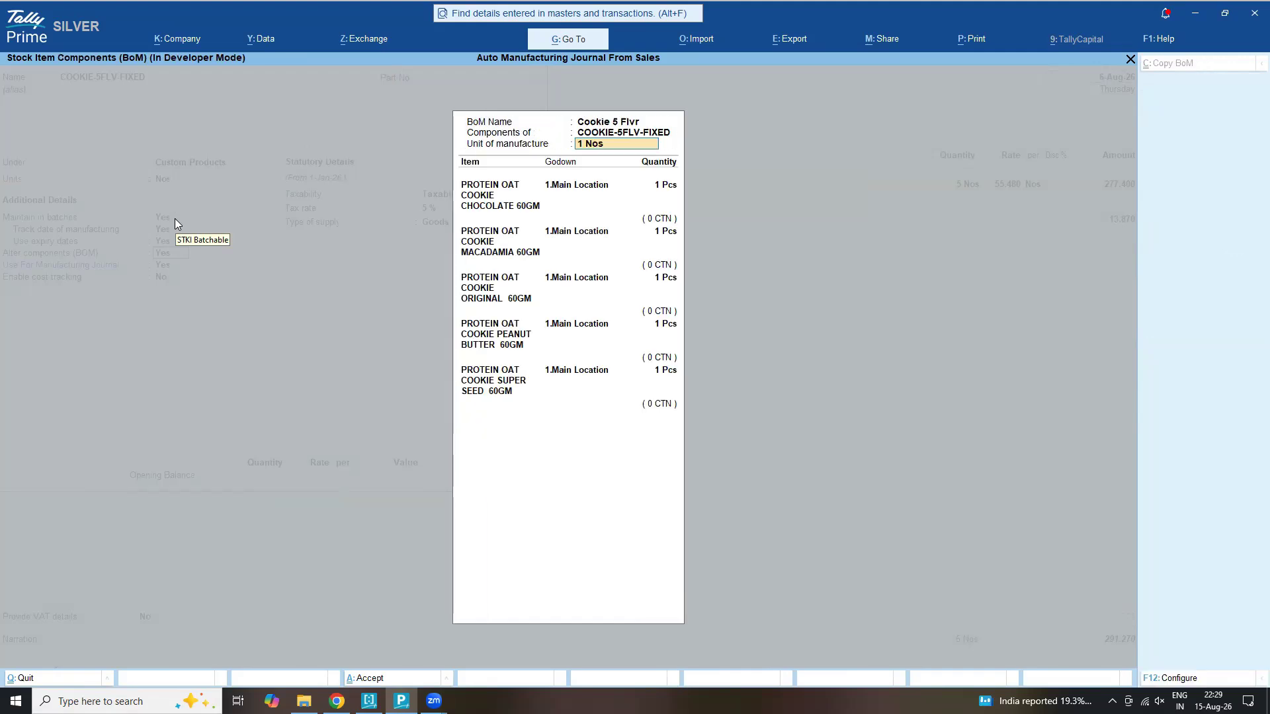
key("Return")
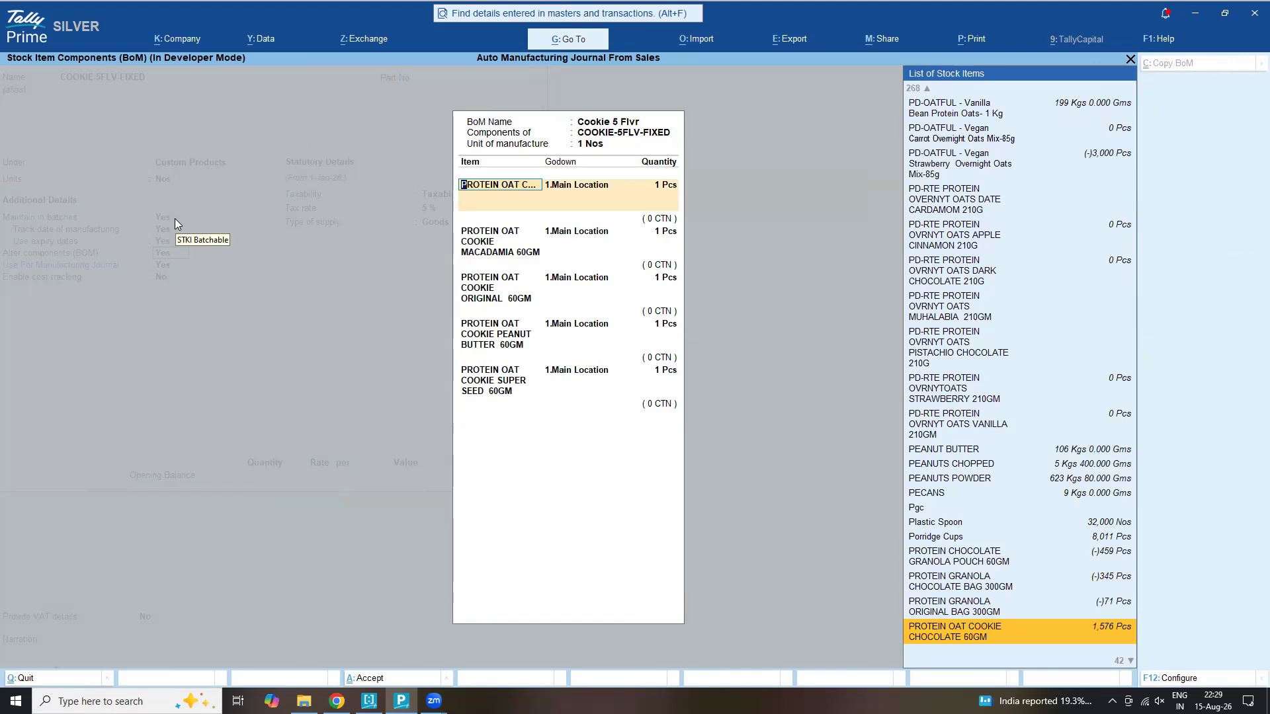
Review the item, godown and quantity of each Cookie 5 Flvr component, and end the component list.
key("Return")
key("Return")
key("Return")
key("Return")
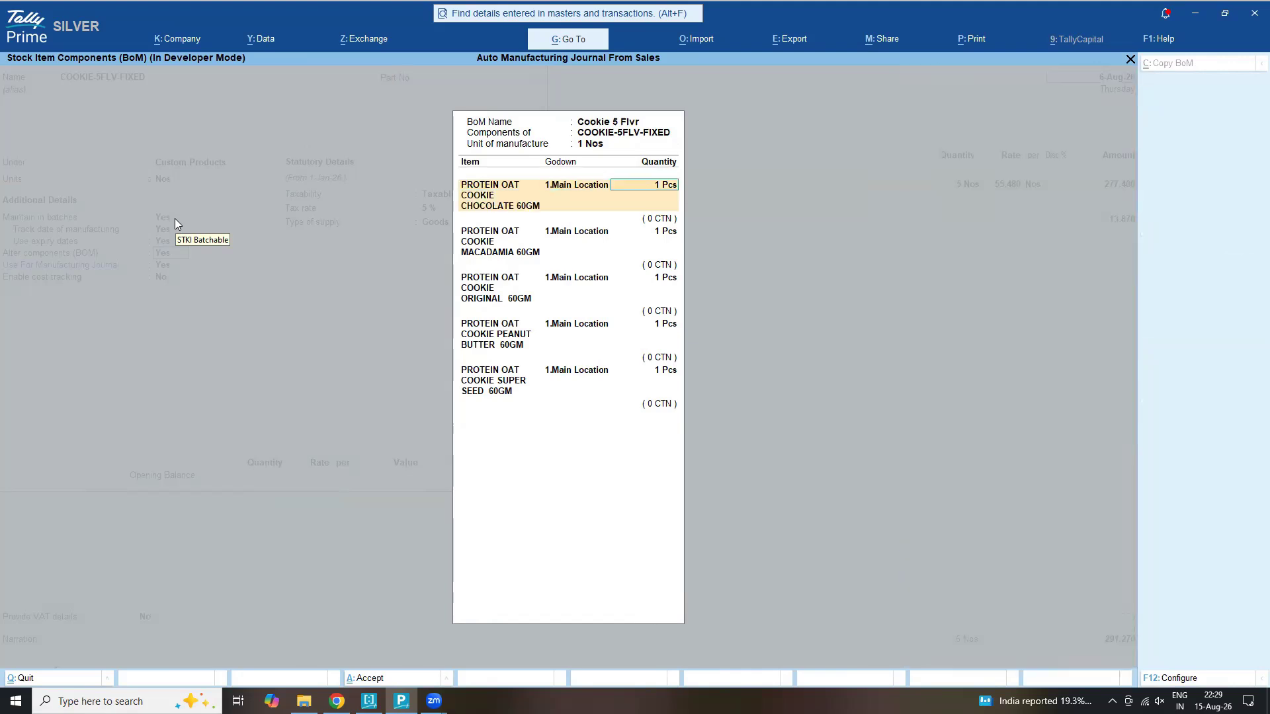
key("Return")
key("Return")
key("Return")
key("Return")
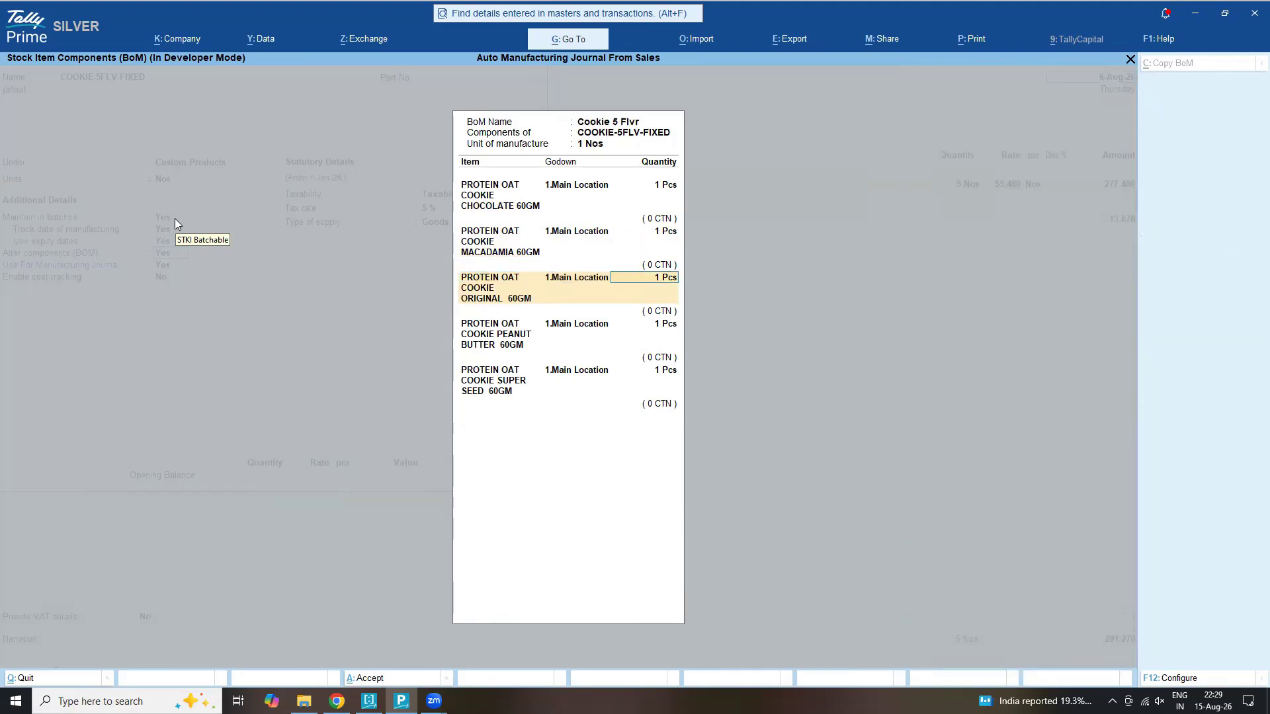
key("Return")
key("Return")
key("Return")
key("Return")
key("Return")
key("Return")
key("Return")
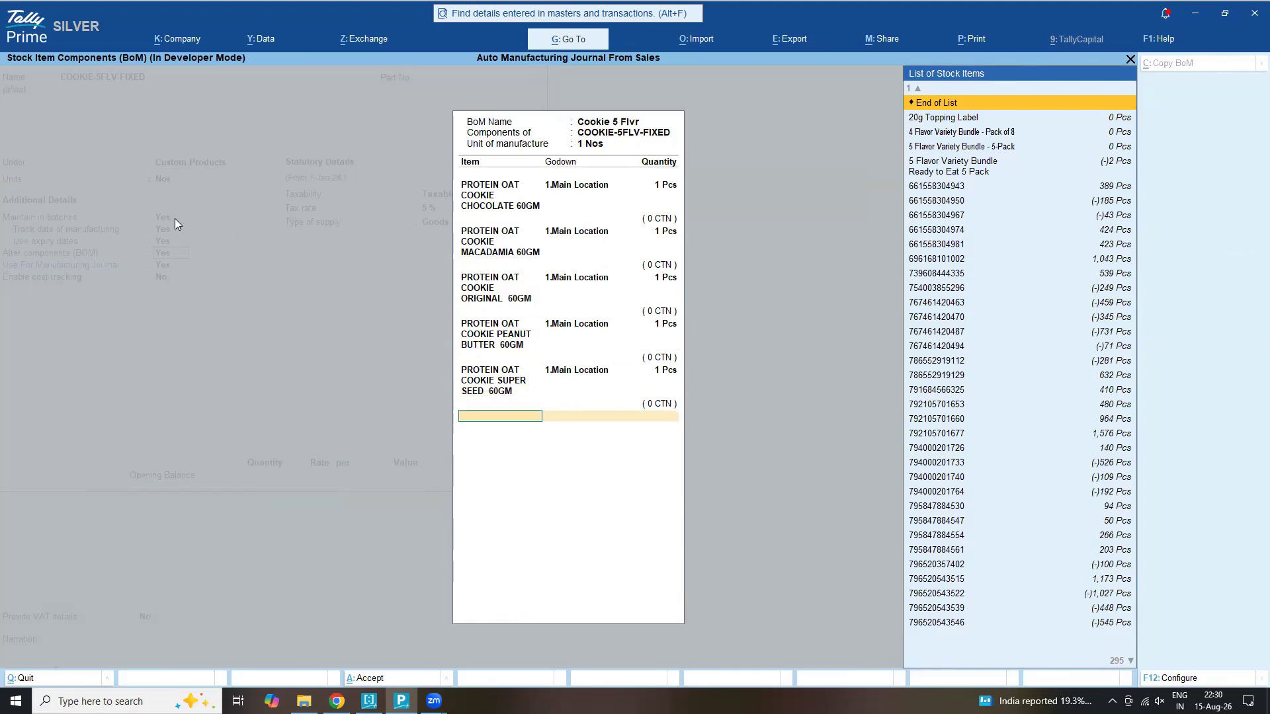
key("Return")
key("Return")
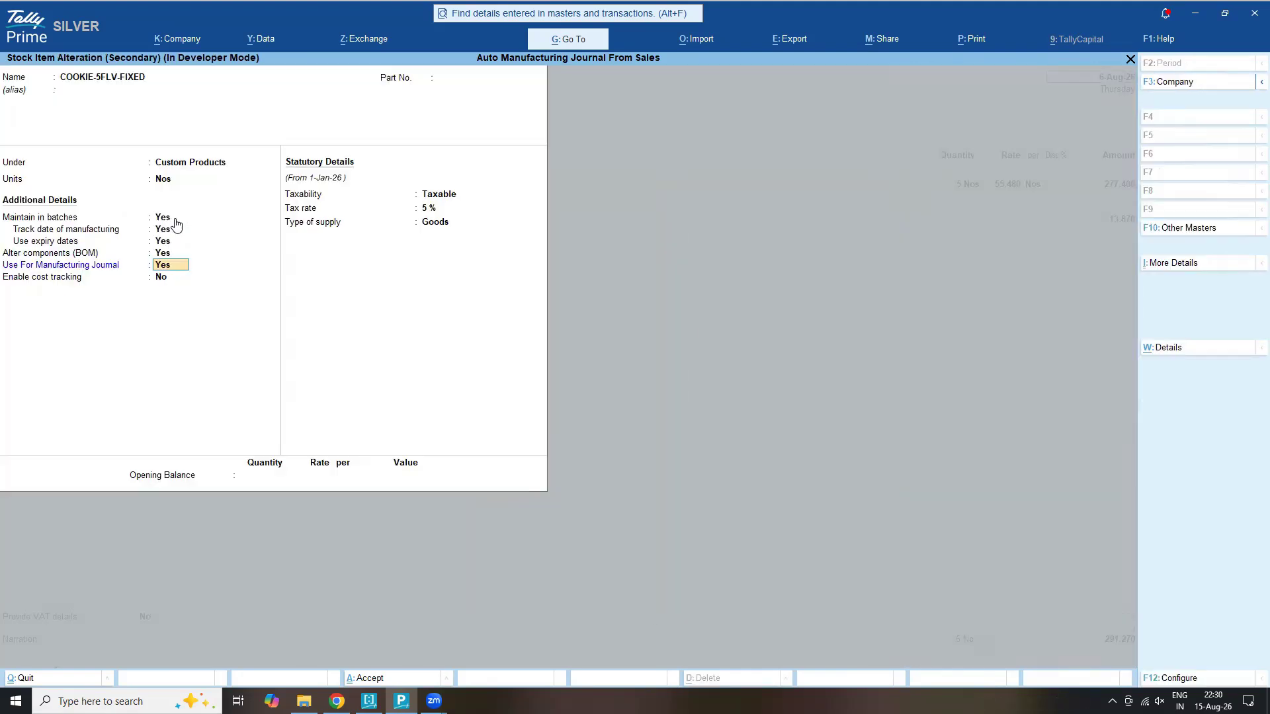
Save the COOKIE-5FLV-FIXED stock item and open its item allocations in the sales voucher.
key("Return")
key("Return")
key("Return")
key("Return")
key("Return")
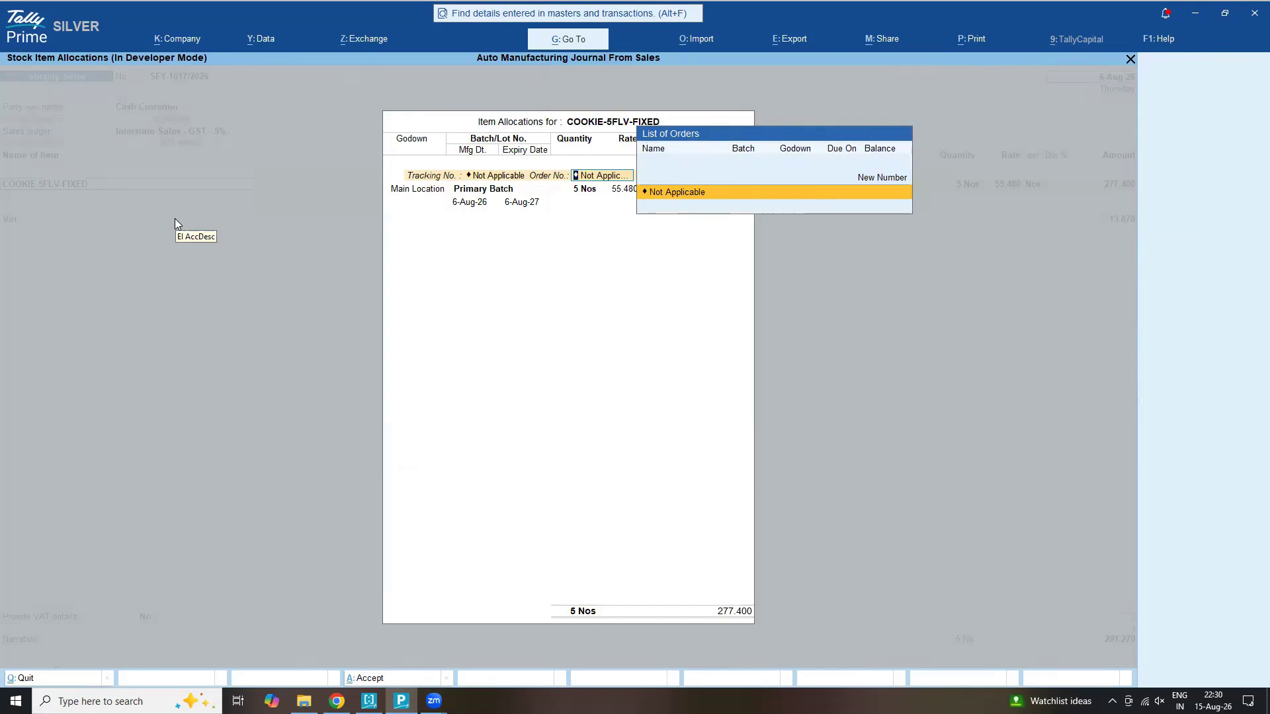
Review the COOKIE-5FLV-FIXED allocation's godown, batch, quantity, rate and dates, keeping Main Location and Primary Batch.
key("Return")
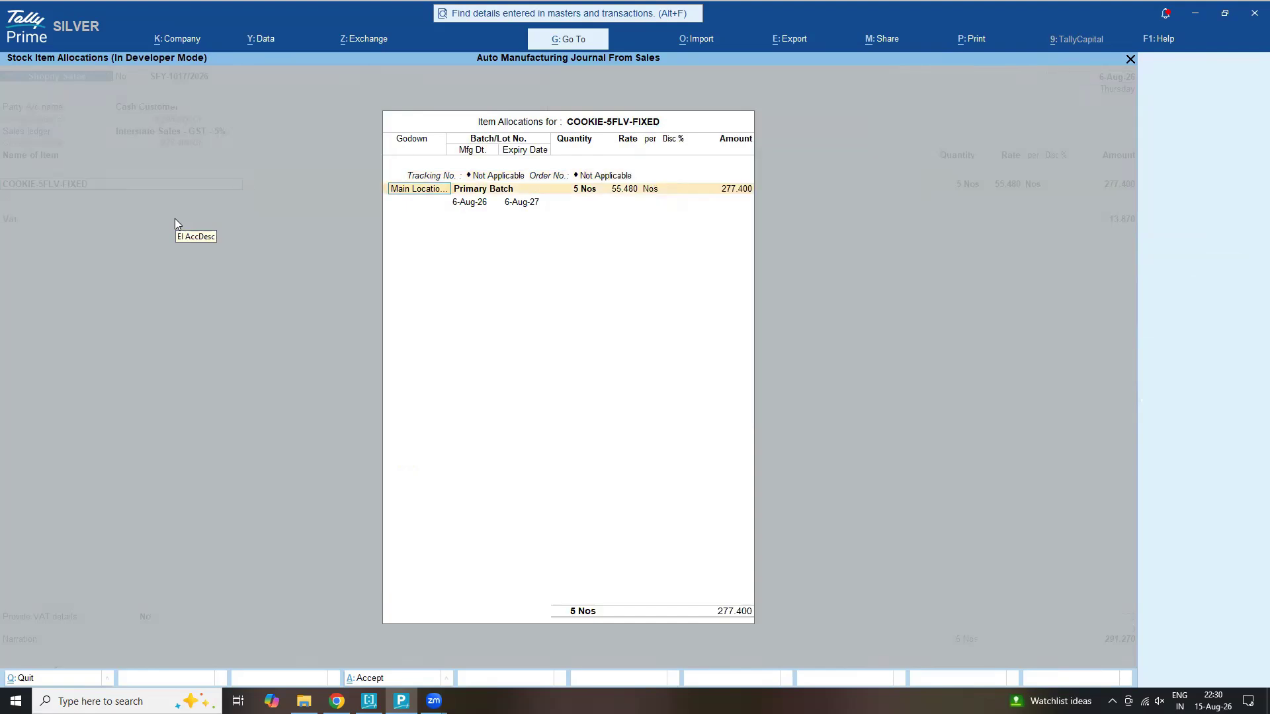
key("Return")
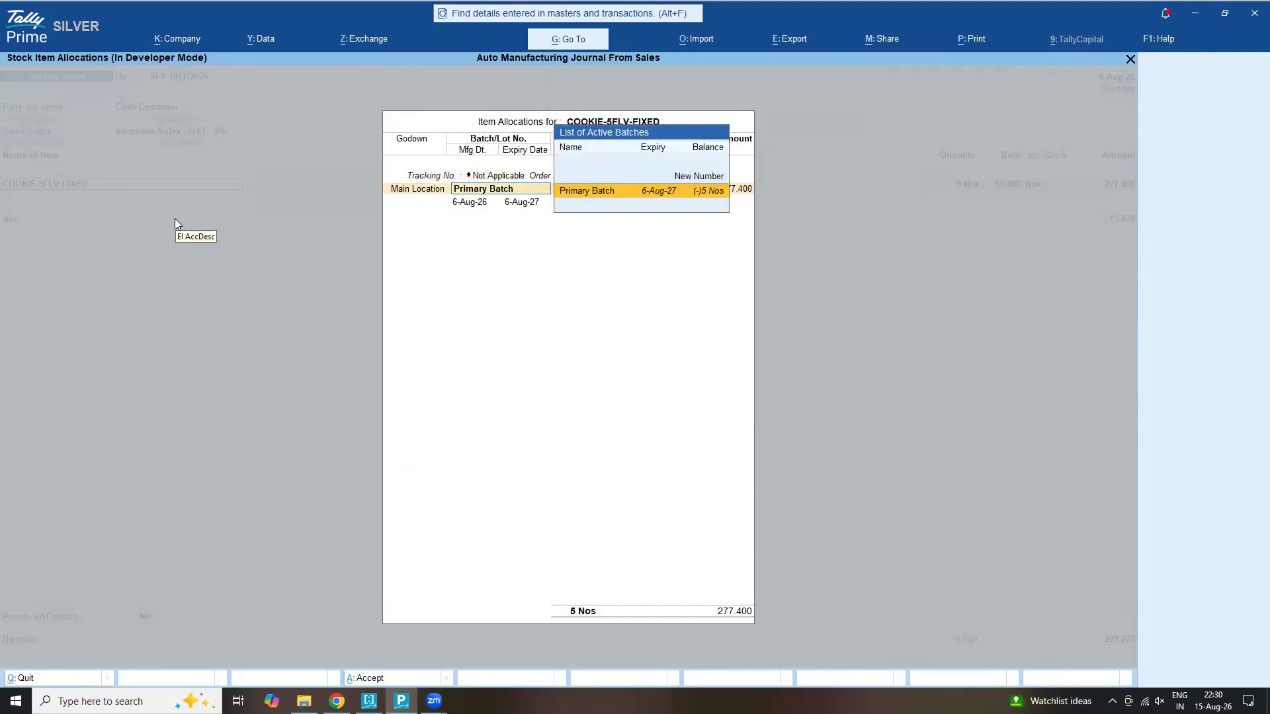
key("Return")
key("Return")
key("Return")
key("Return")
key("Return")
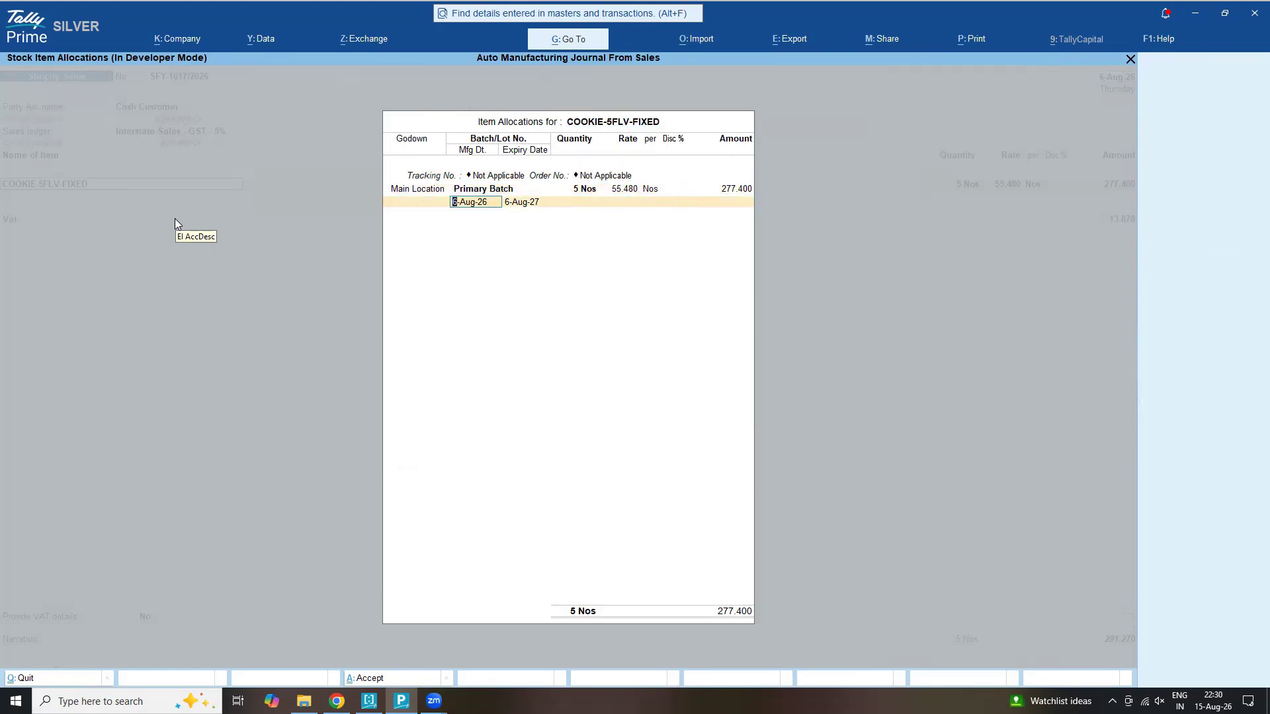
key("Return")
key("Return")
key("Return")
key("Return")
key("Return")
key("Return")
key("Return")
key("Return")
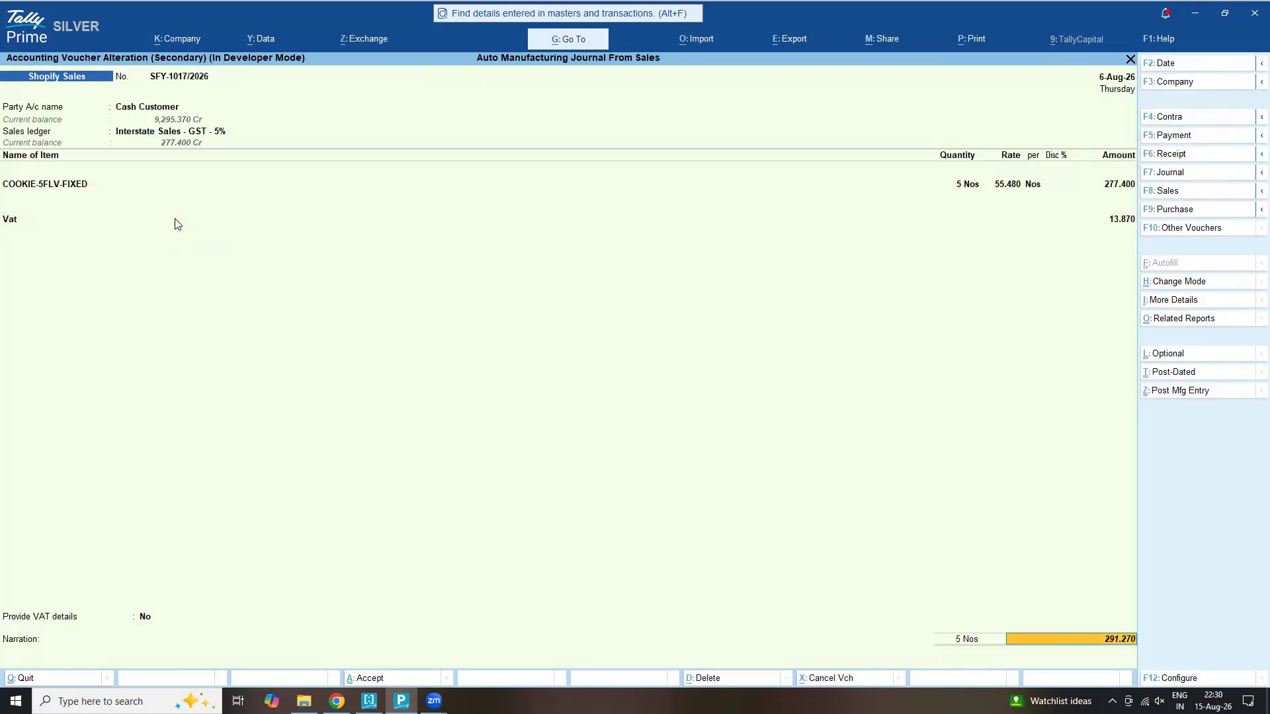
Complete the remaining fields of the Shopify Sales voucher unchanged and accept it.
key("Return")
key("Return")
key("Return")
key("Return")
key("Return")
key("Return")
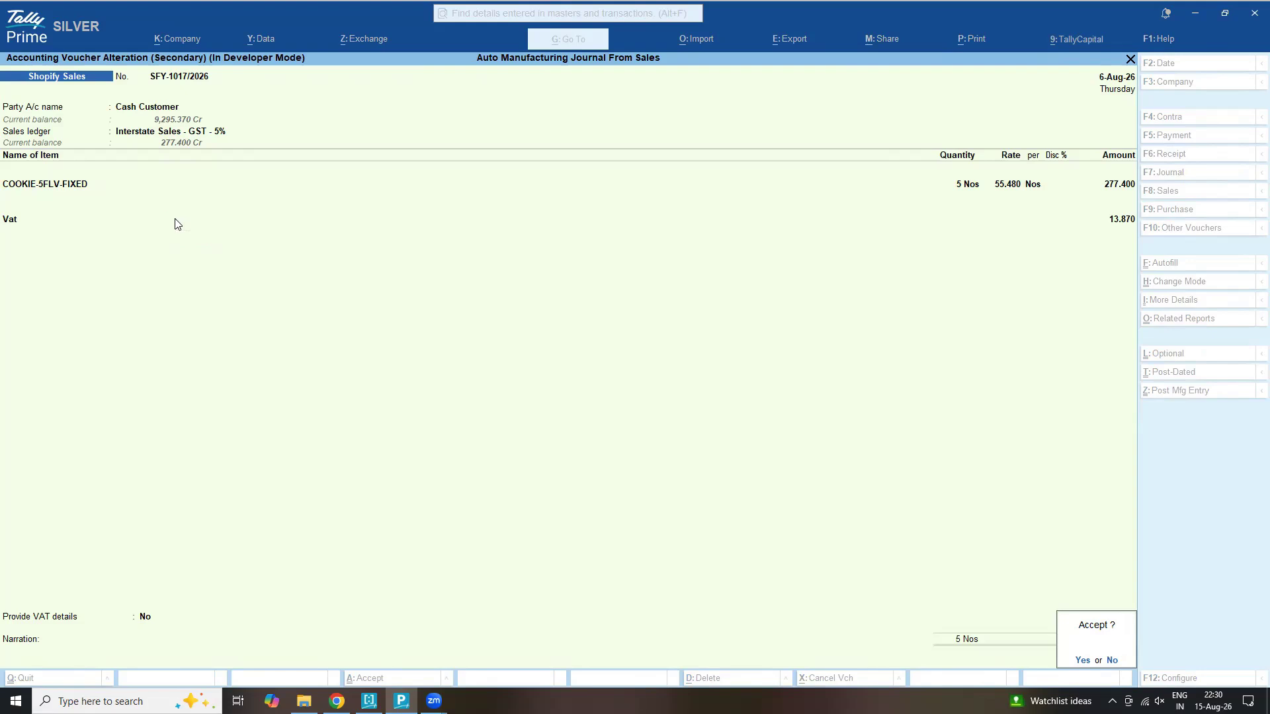
key("Return")
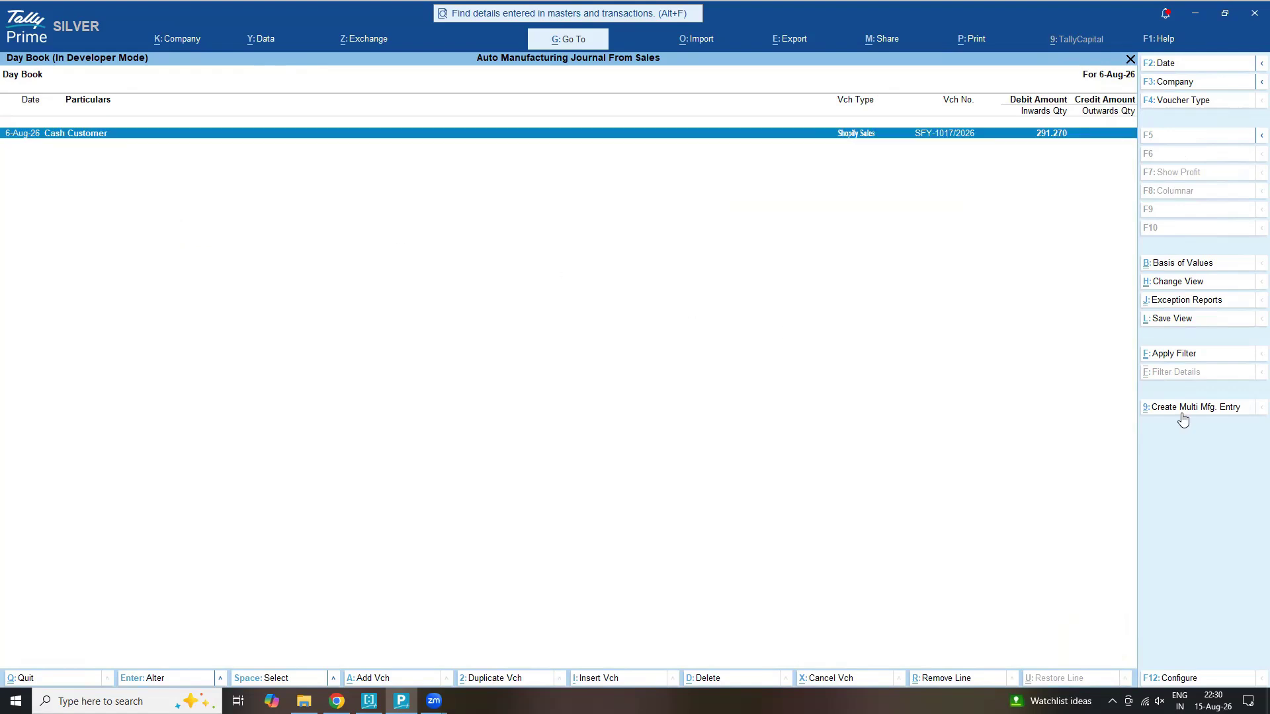
Reopen the Day Book and post the manufacturing entry with Create Multi Mfg. Entry.
key("Escape")
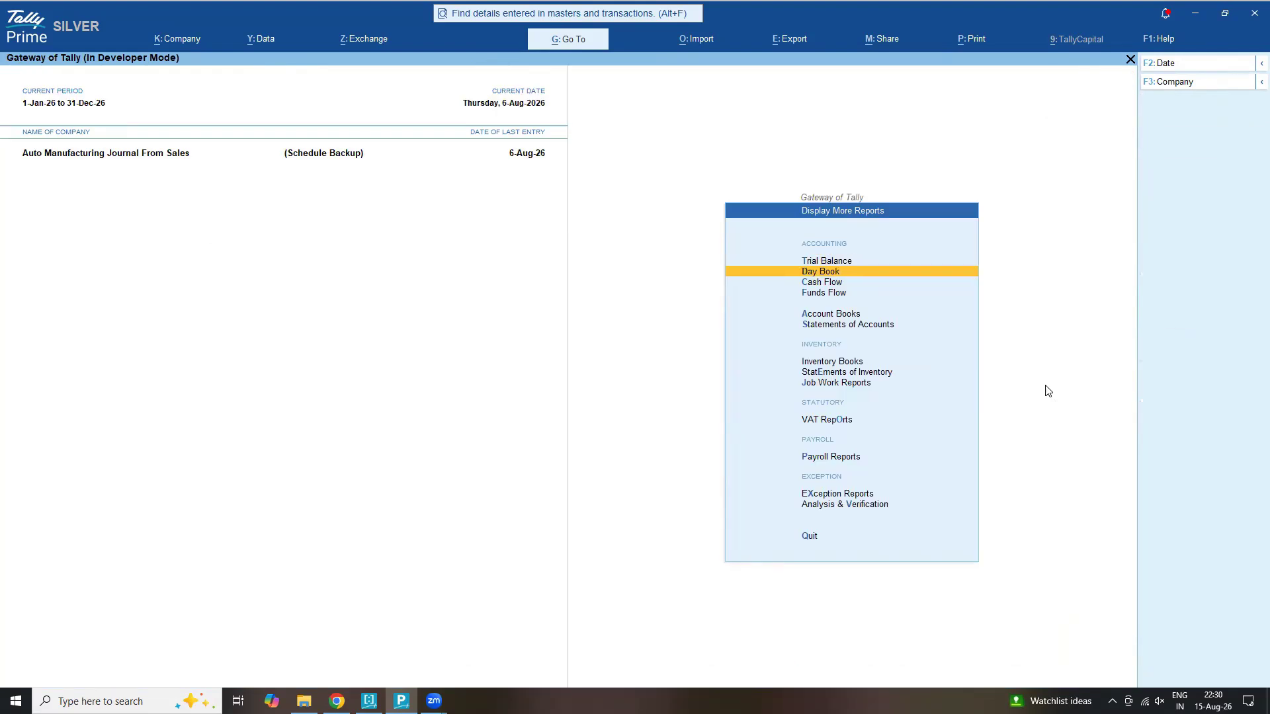
key("Return")
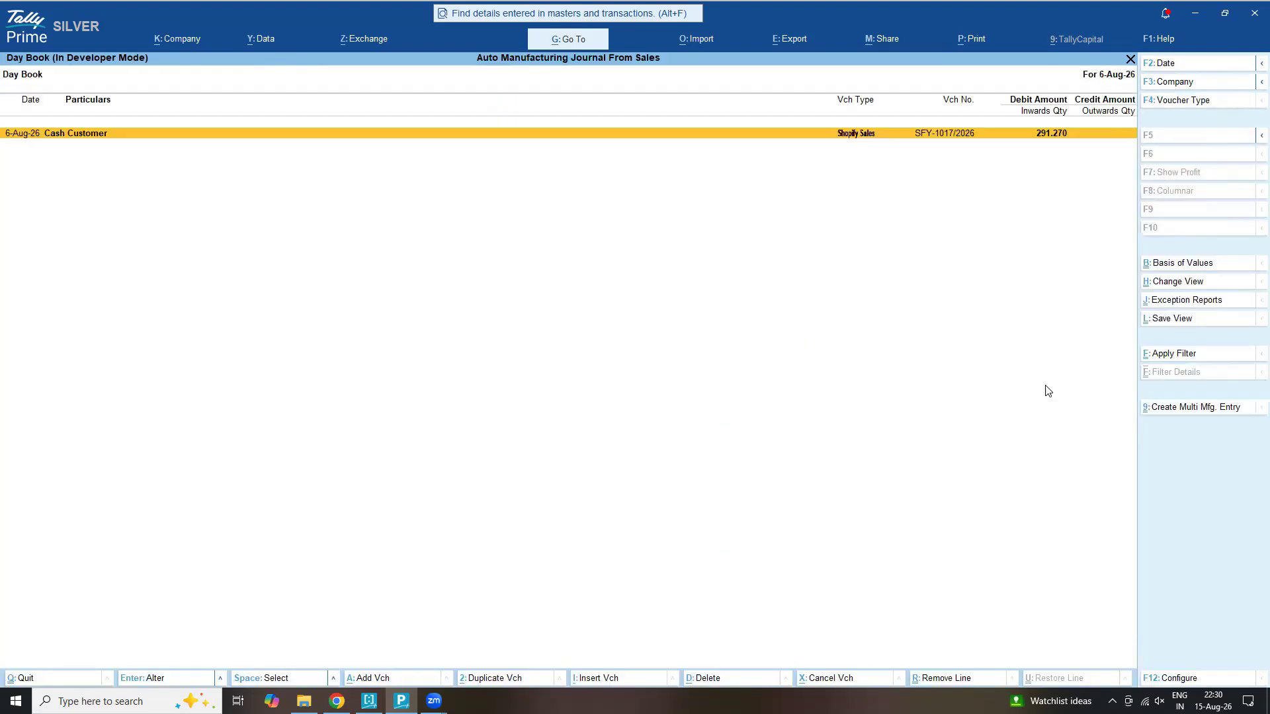
left_click(1163, 407)
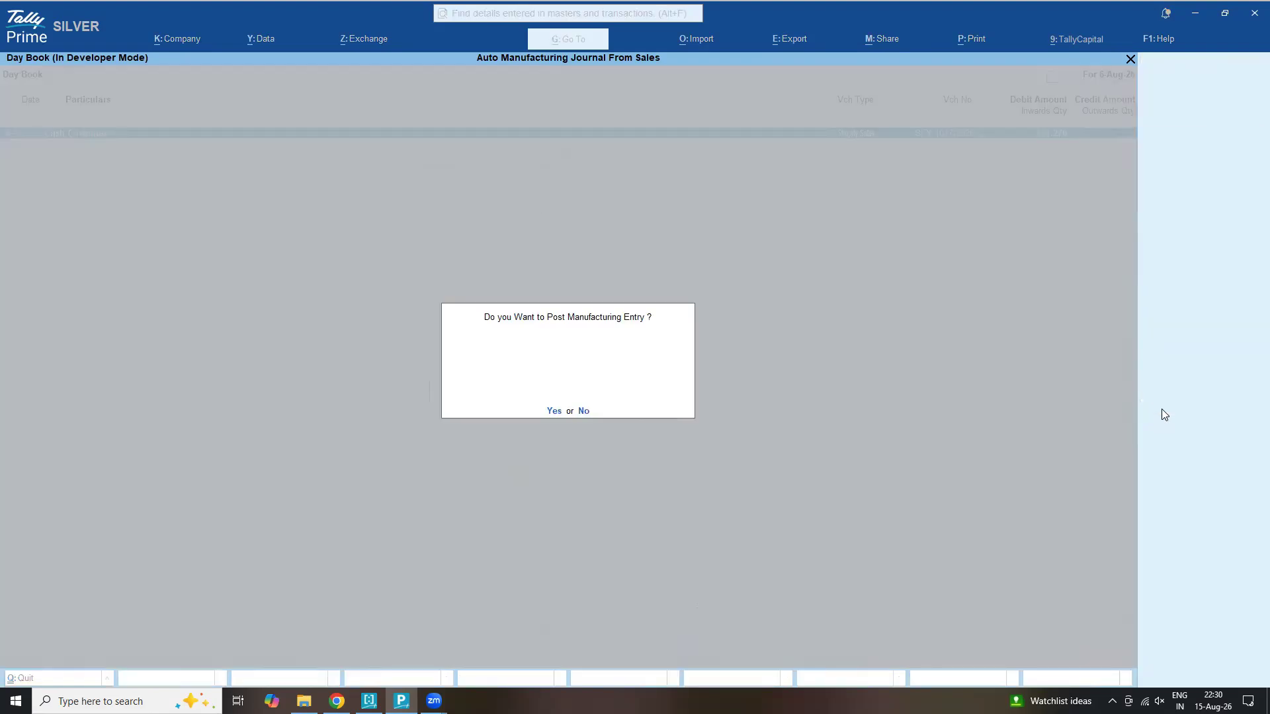
left_click(562, 408)
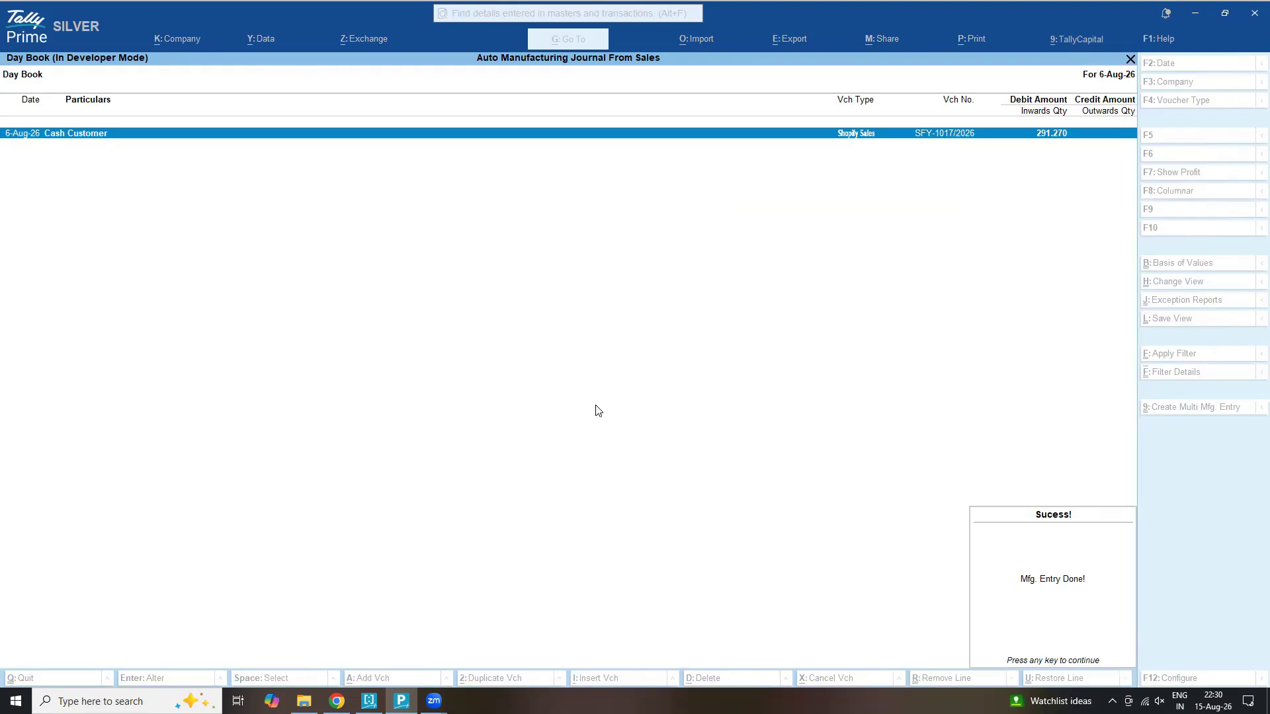
key("Return")
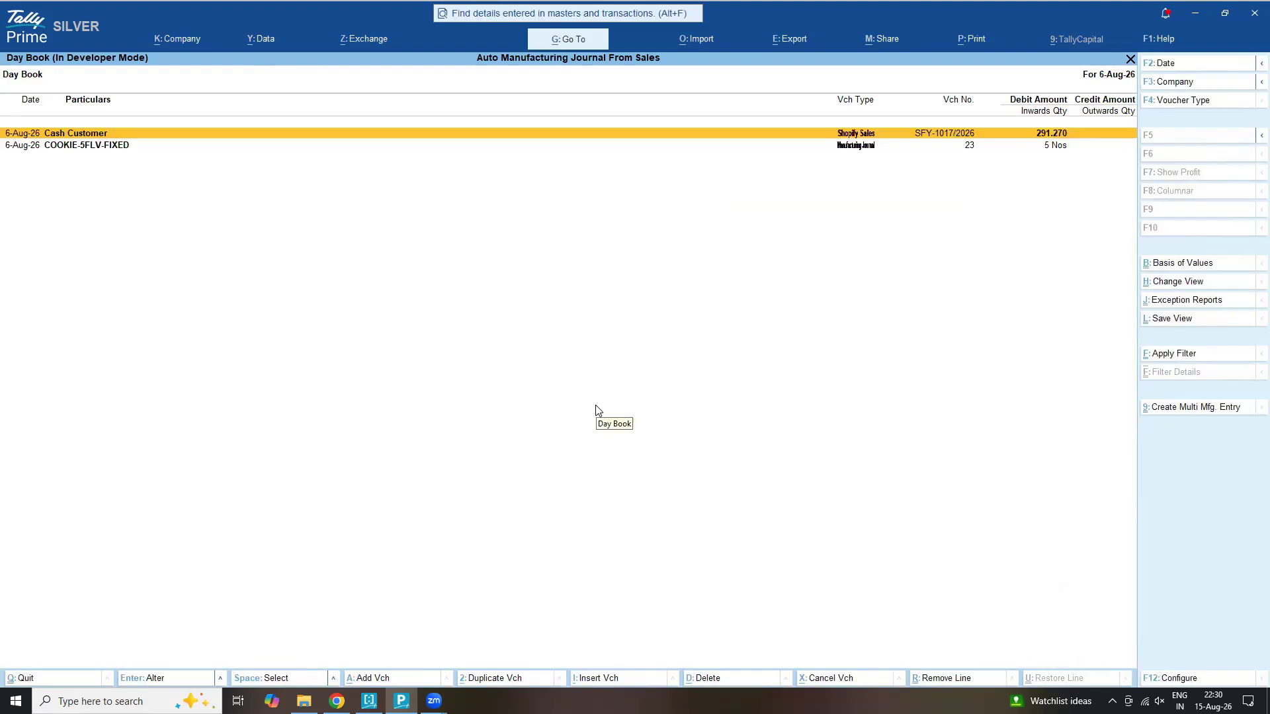
Open the new COOKIE-5FLV-FIXED manufacturing journal and check its product, godown, quantity, batch, manufacturing and expiry dates.
key("Down")
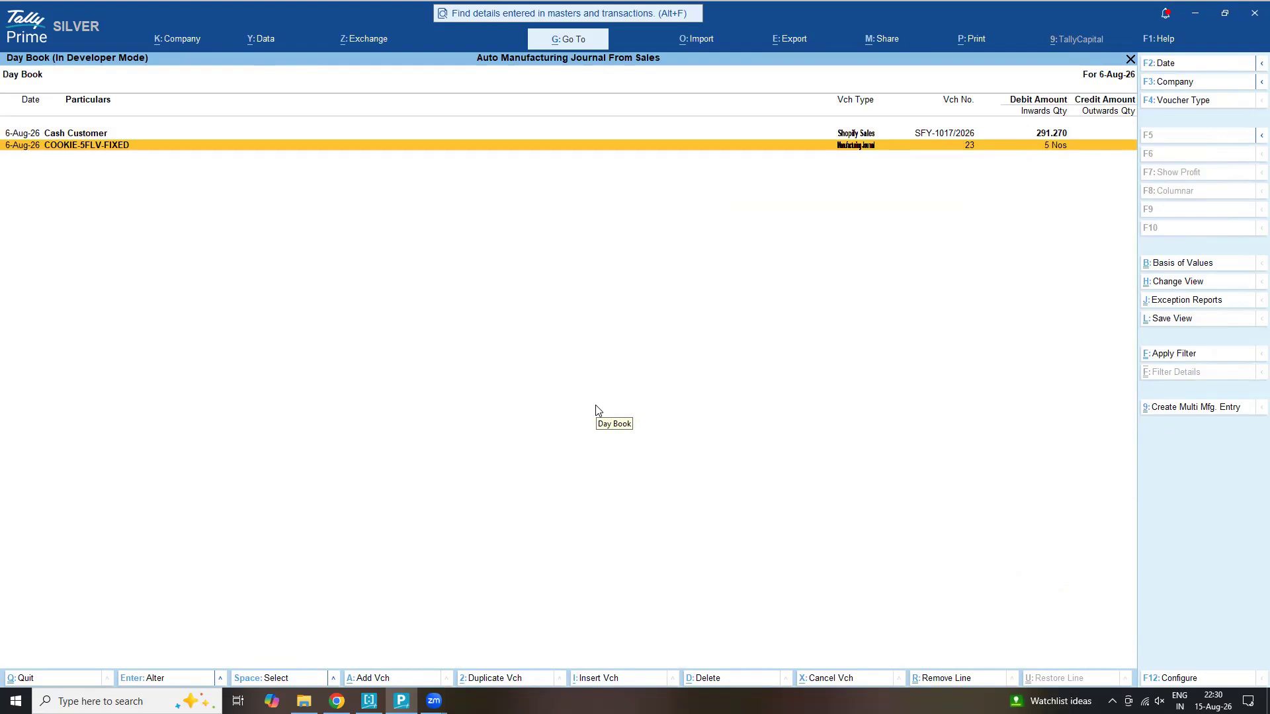
key("Return")
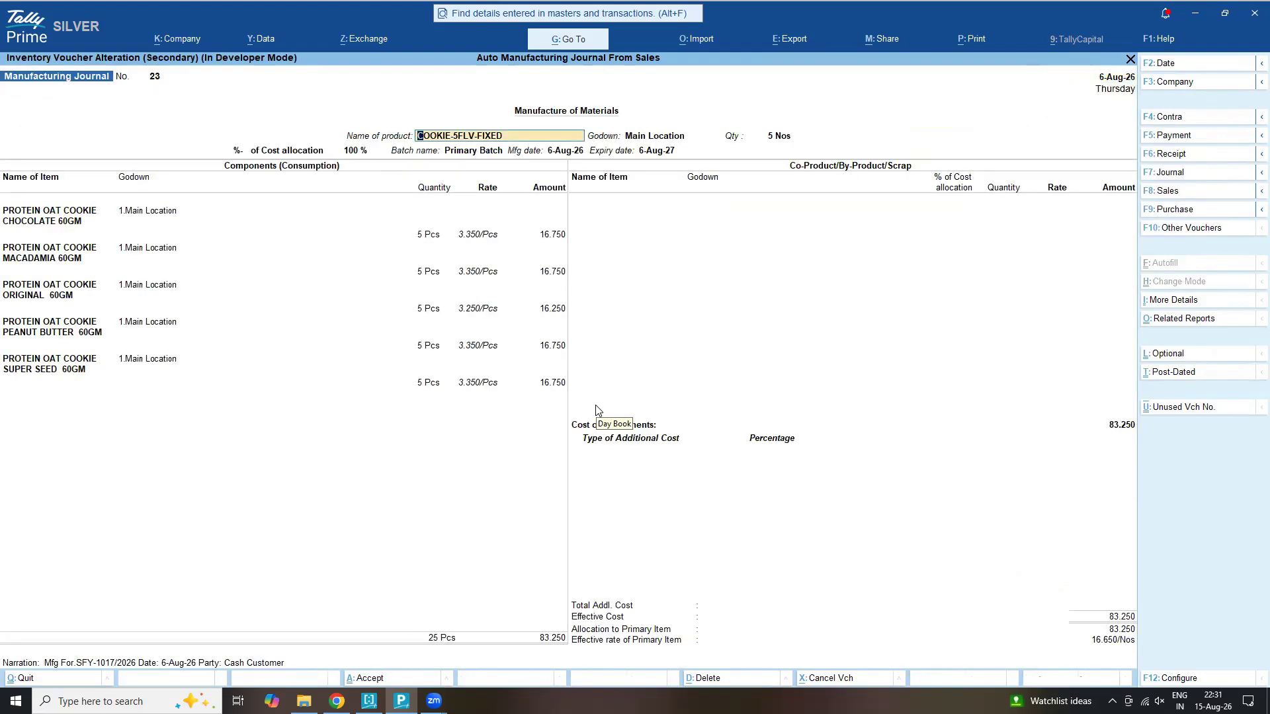
key("Return")
key("Return")
key("Return")
key("Return")
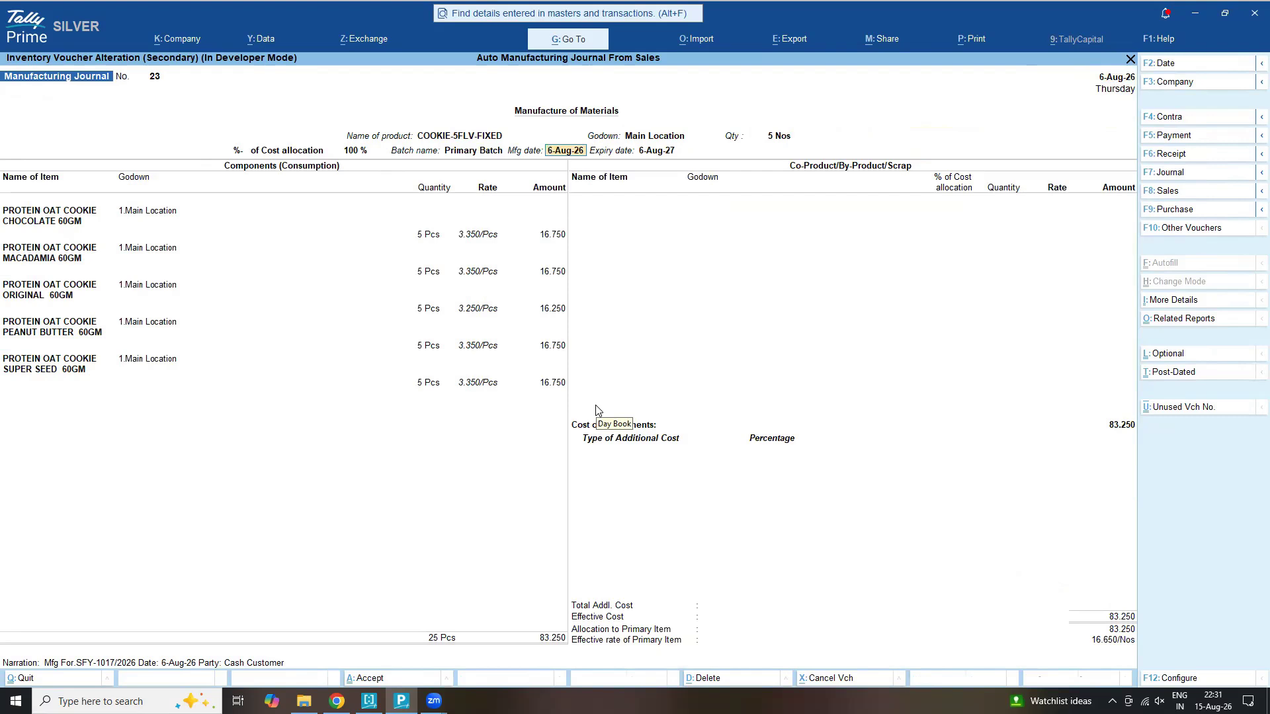
key("Return")
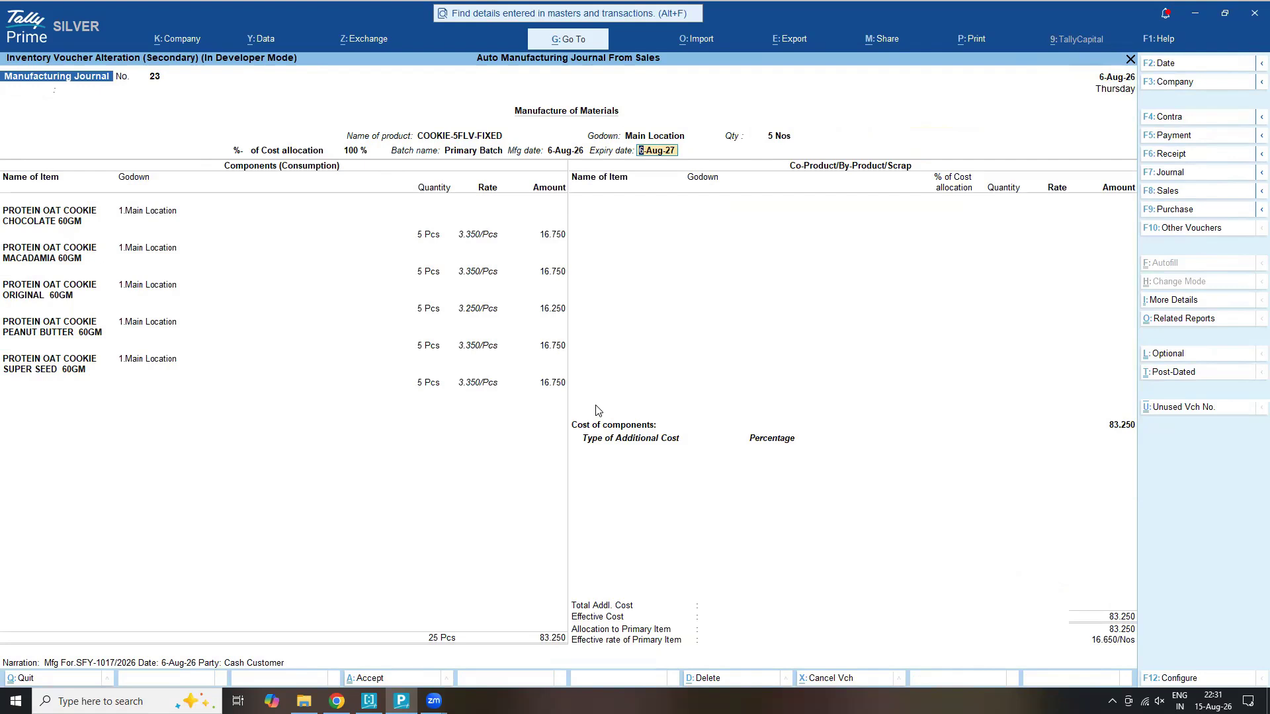
key("Return")
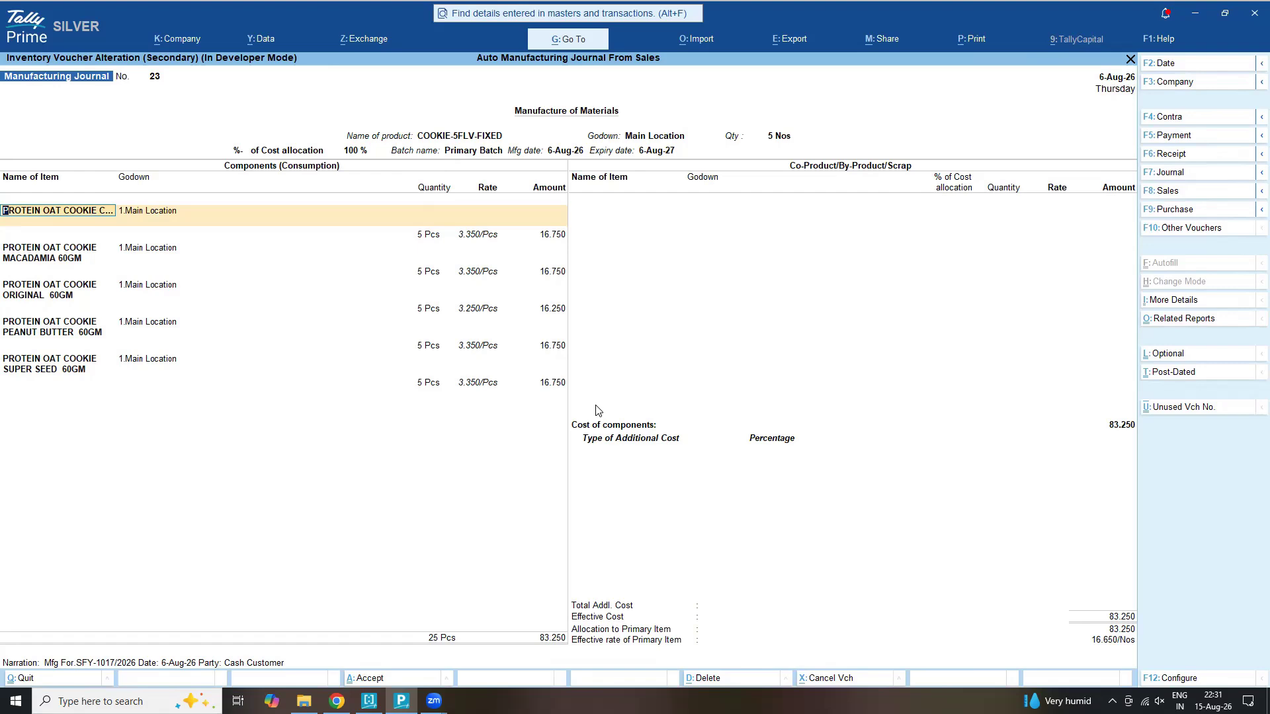
Open the journal's batch allocation for PROTEIN OAT COOKIE CHOCOLATE 60GM and check its quantity, rate and manufacturing date.
key("Return")
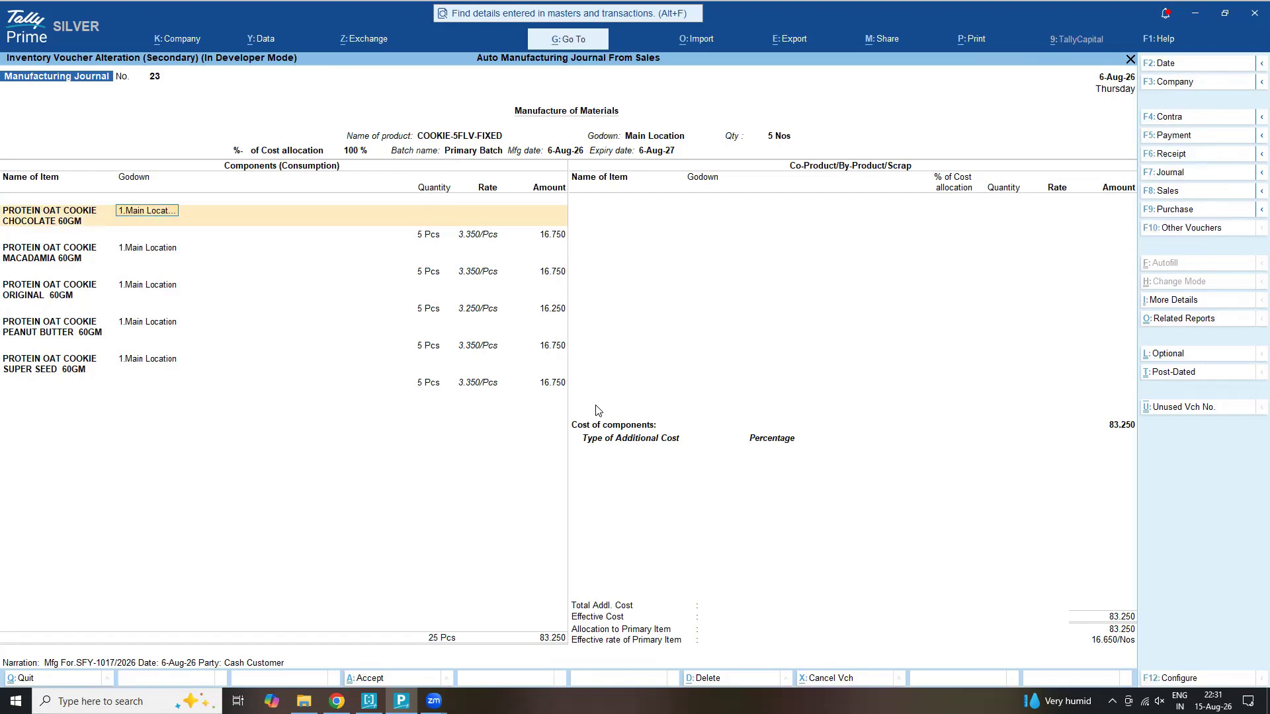
key("Return")
key("Return")
key("Return")
key("Return")
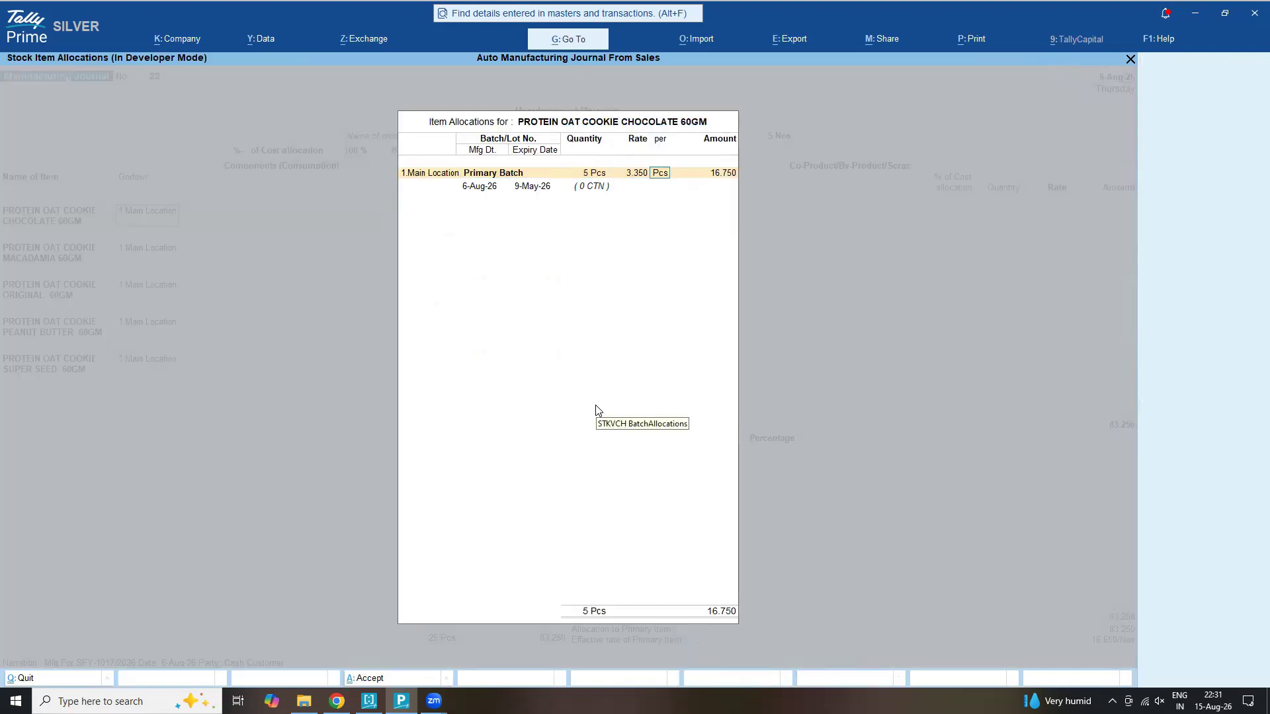
key("Return")
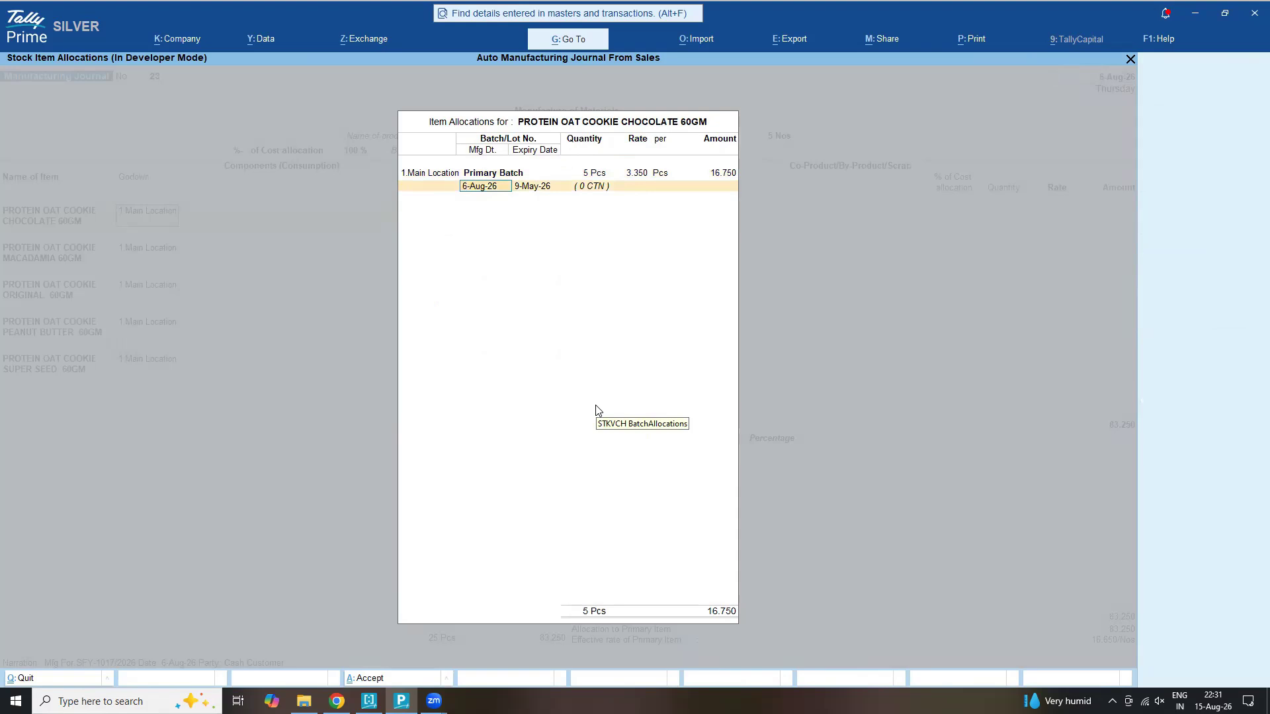
Go back to the chocolate cookie's batch selection, keep Primary Batch, and check through to the expiry date.
key("BackSpace")
key("BackSpace")
key("BackSpace")
key("BackSpace")
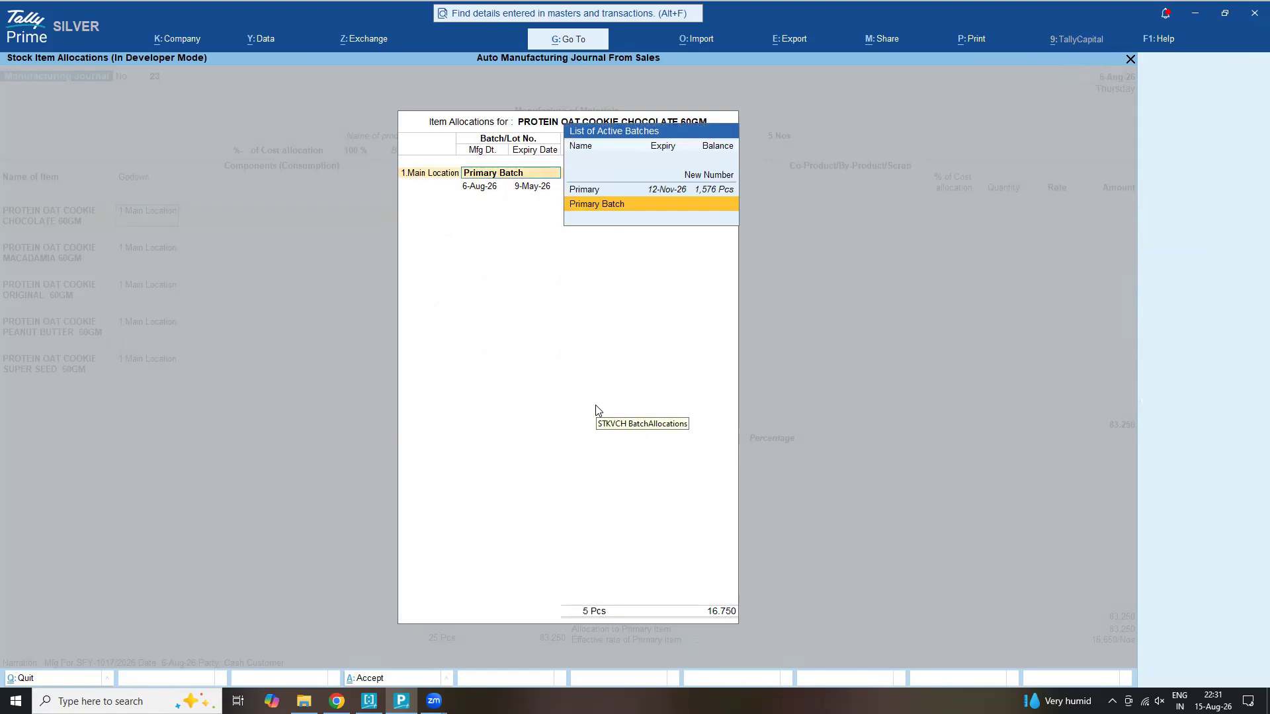
key("Return")
key("Return")
key("Return")
key("Return")
key("Return")
key("Return")
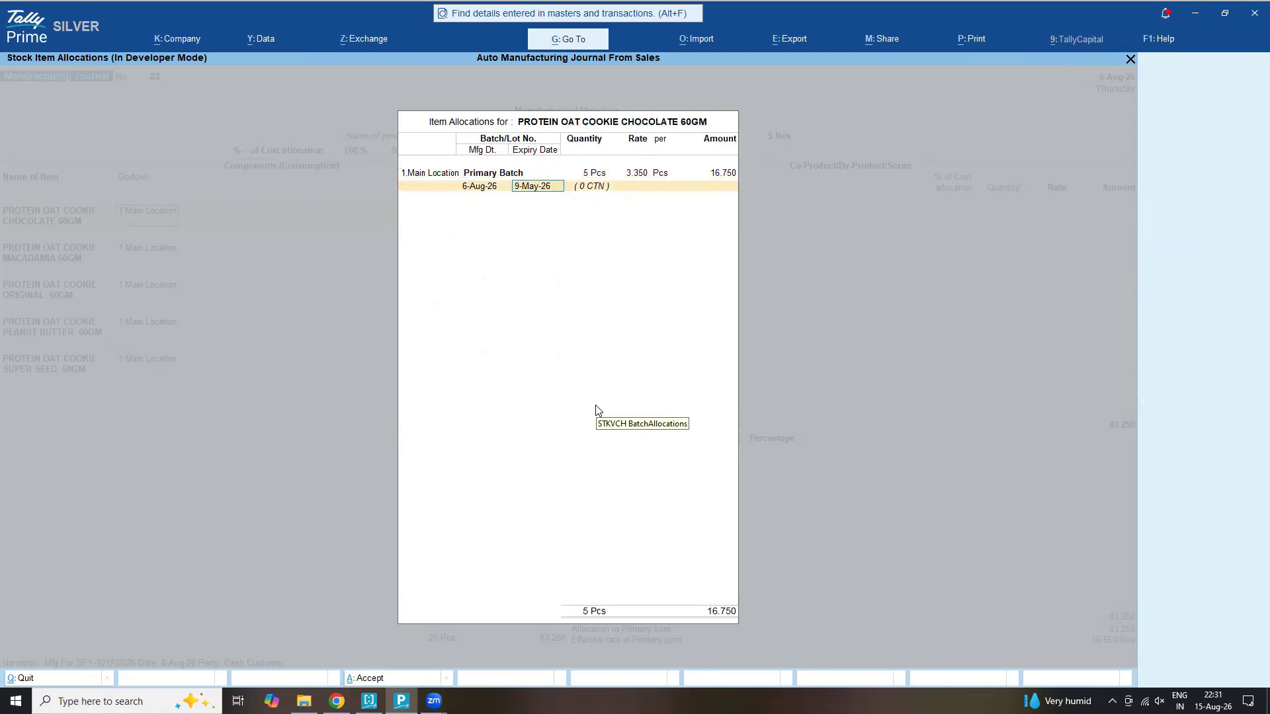
Close the chocolate cookie's allocation and check PROTEIN OAT COOKIE MACADAMIA 60GM's batch allocation, keeping Primary Batch, through to its expiry date.
key("Return")
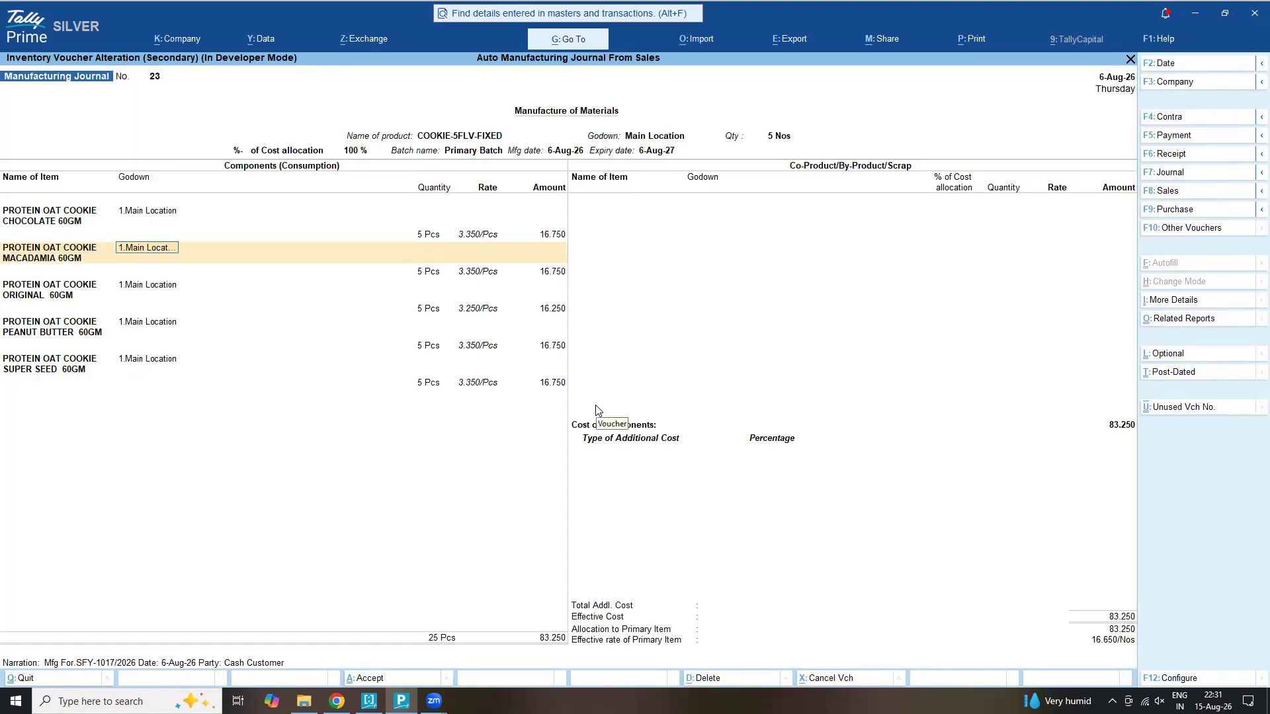
key("Return")
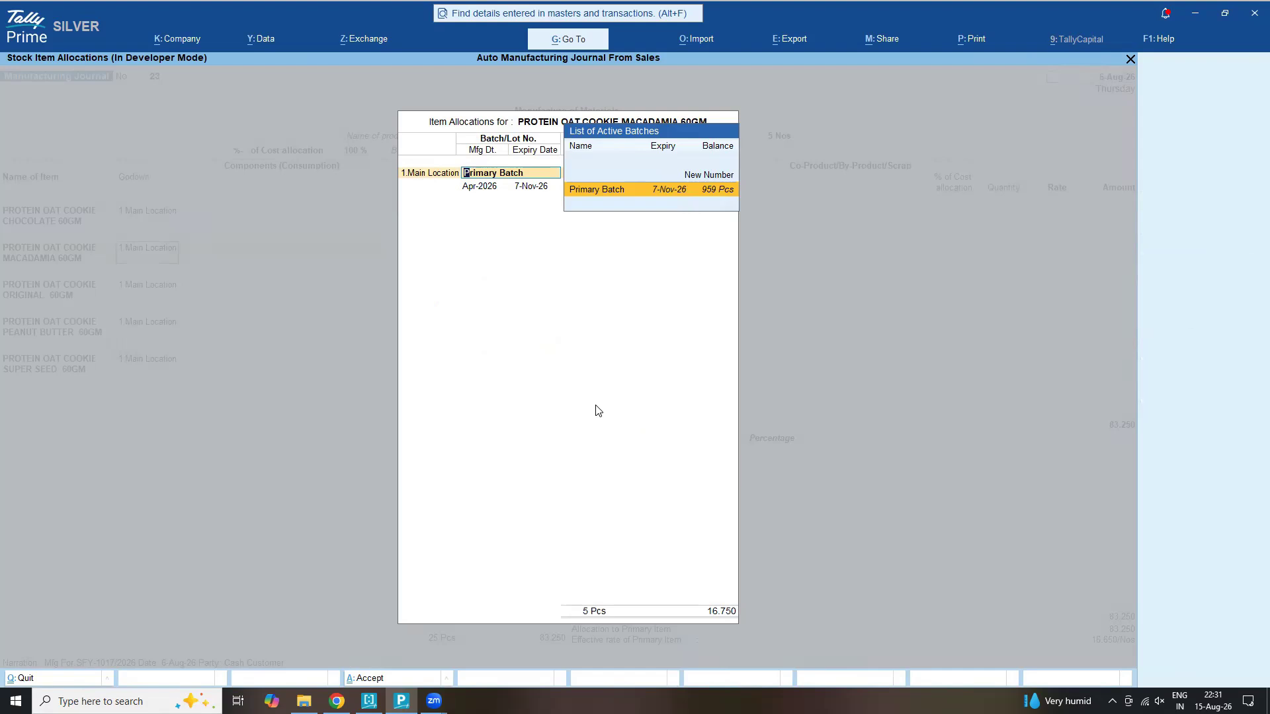
key("Return")
key("Return")
key("Return")
key("Return")
key("Return")
key("Return")
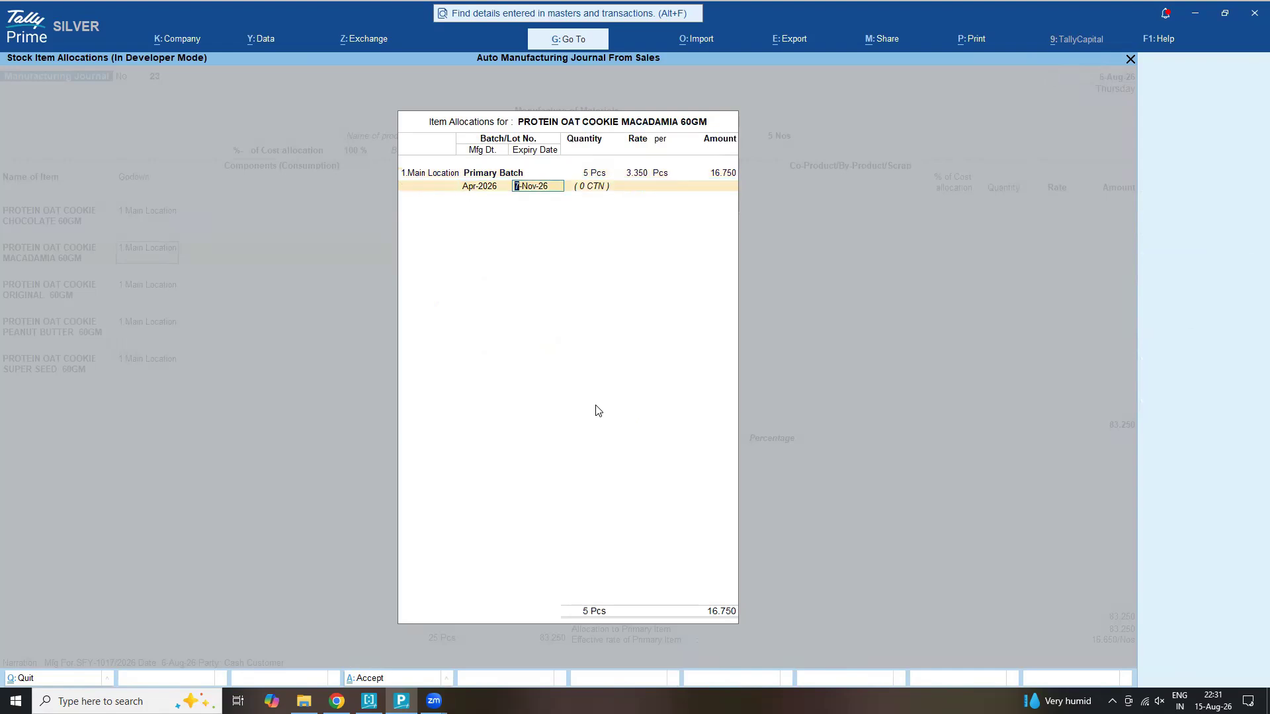
key("BackSpace")
key("Return")
key("Return")
key("Return")
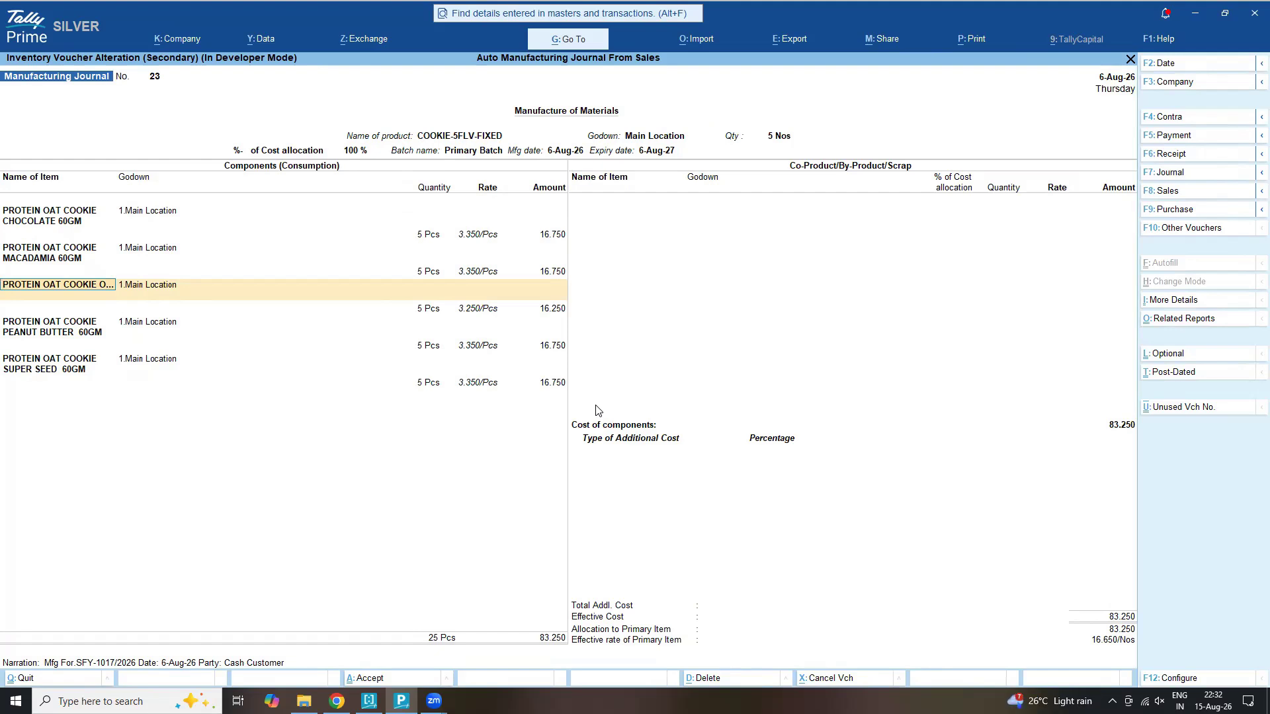
Check the batch allocation for PROTEIN OAT COOKIE ORIGINAL 60GM and accept the manufacturing journal.
key("Return")
key("Return")
key("Return")
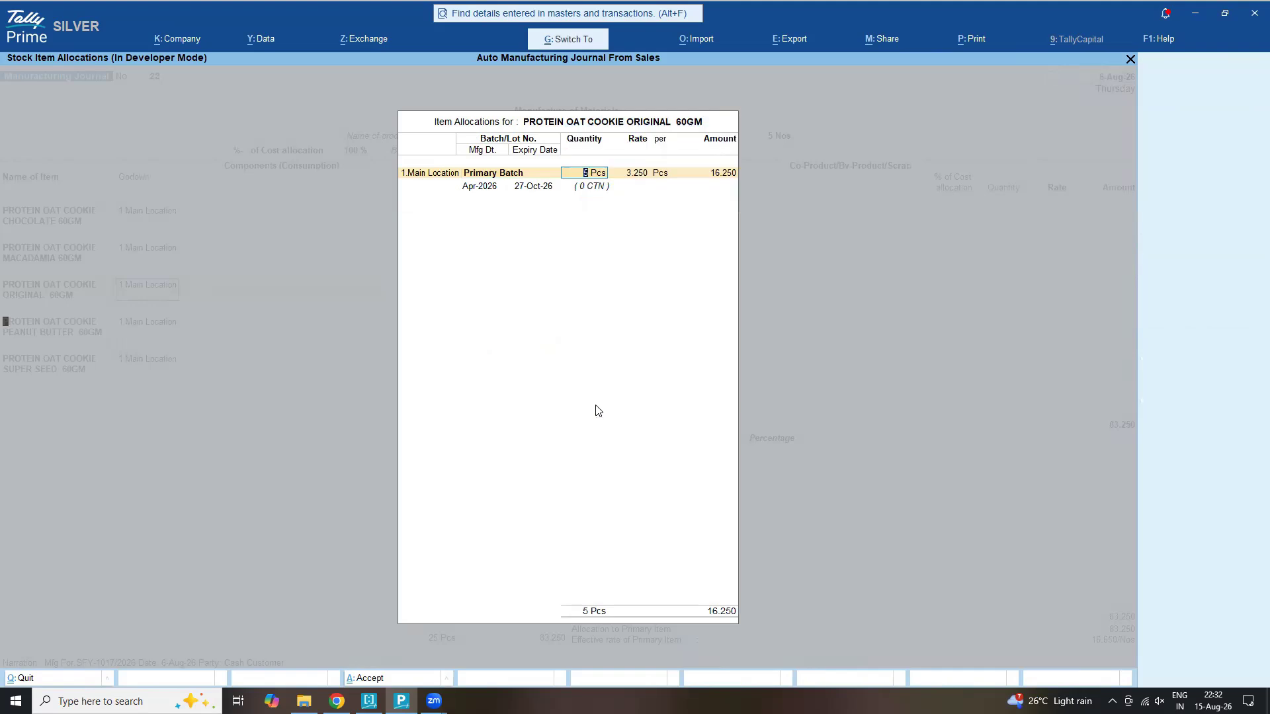
key("ctrl+a")
key("ctrl+a")
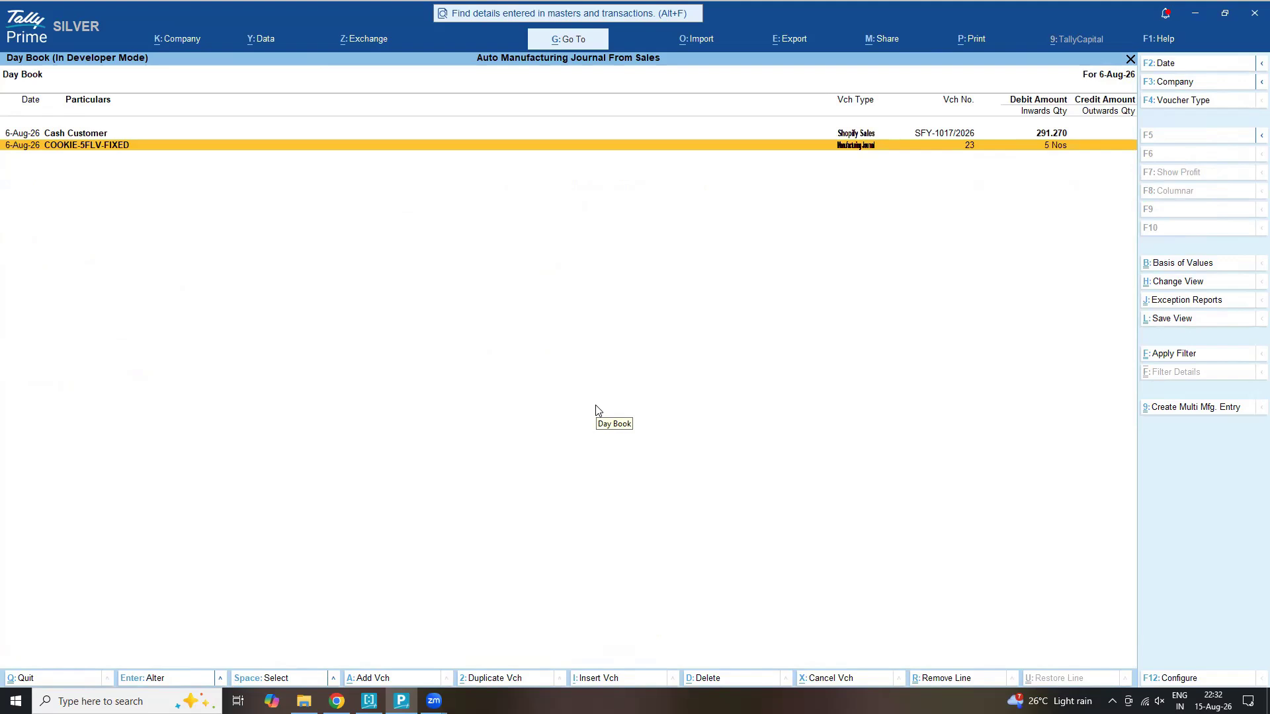
Select the Shopify Sales voucher and try Create Multi Mfg. Entry again to test for a duplicate manufacturing journal.
key("Up")
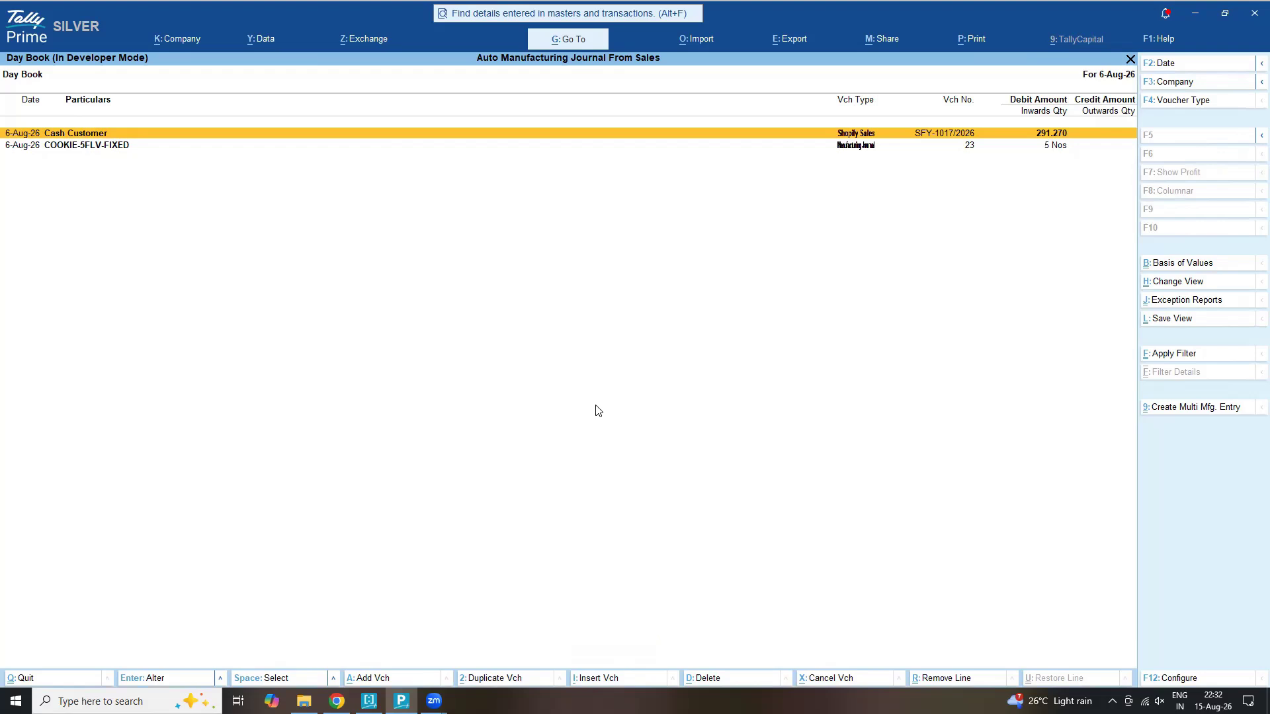
key("space")
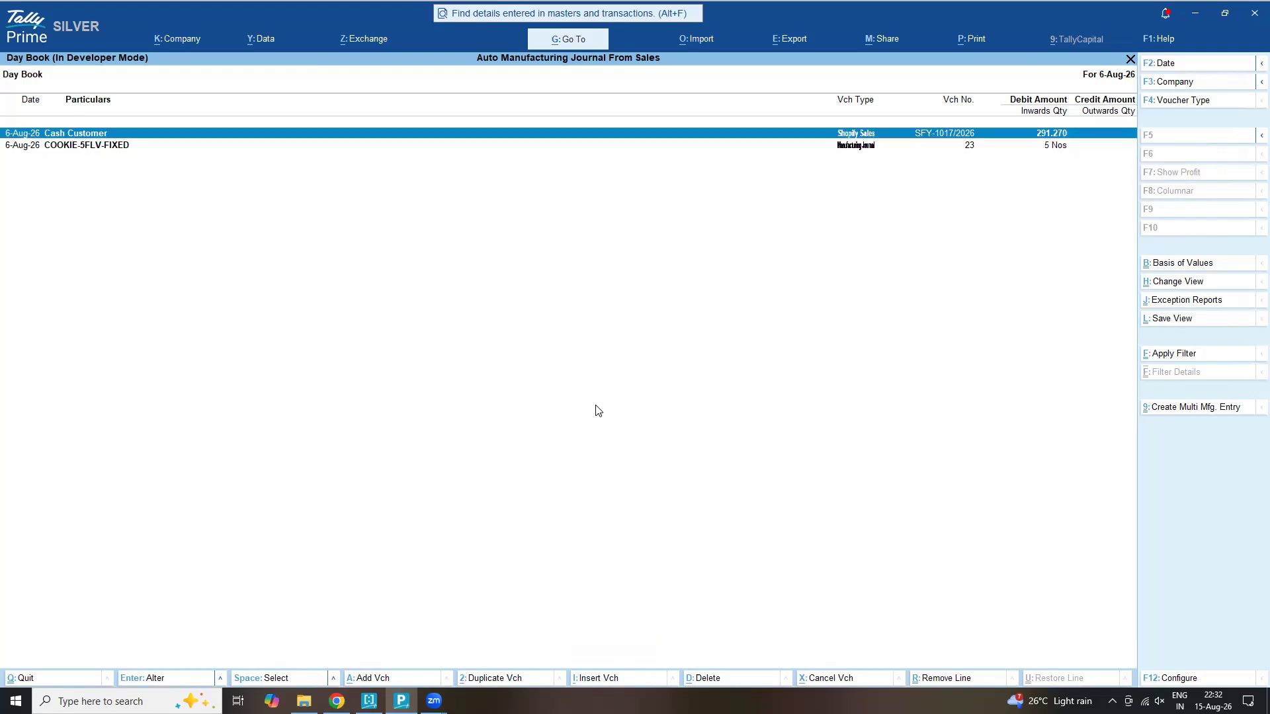
left_click(1182, 410)
key("Return")
key("Down")
key("Up")
key("Down")
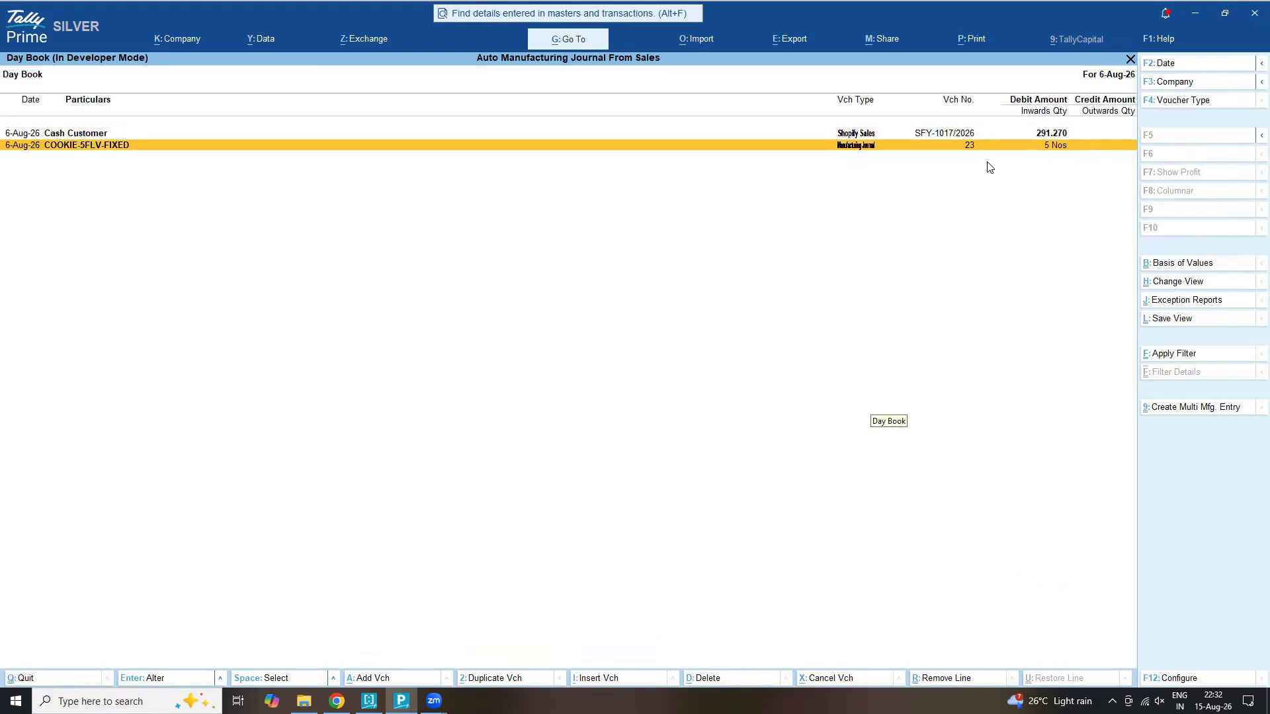
Delete the COOKIE-5FLV-FIXED manufacturing journal and recreate it from the selected Shopify Sales voucher with Create Multi Mfg. Entry.
key("Return")
key("alt+d")
key("y")
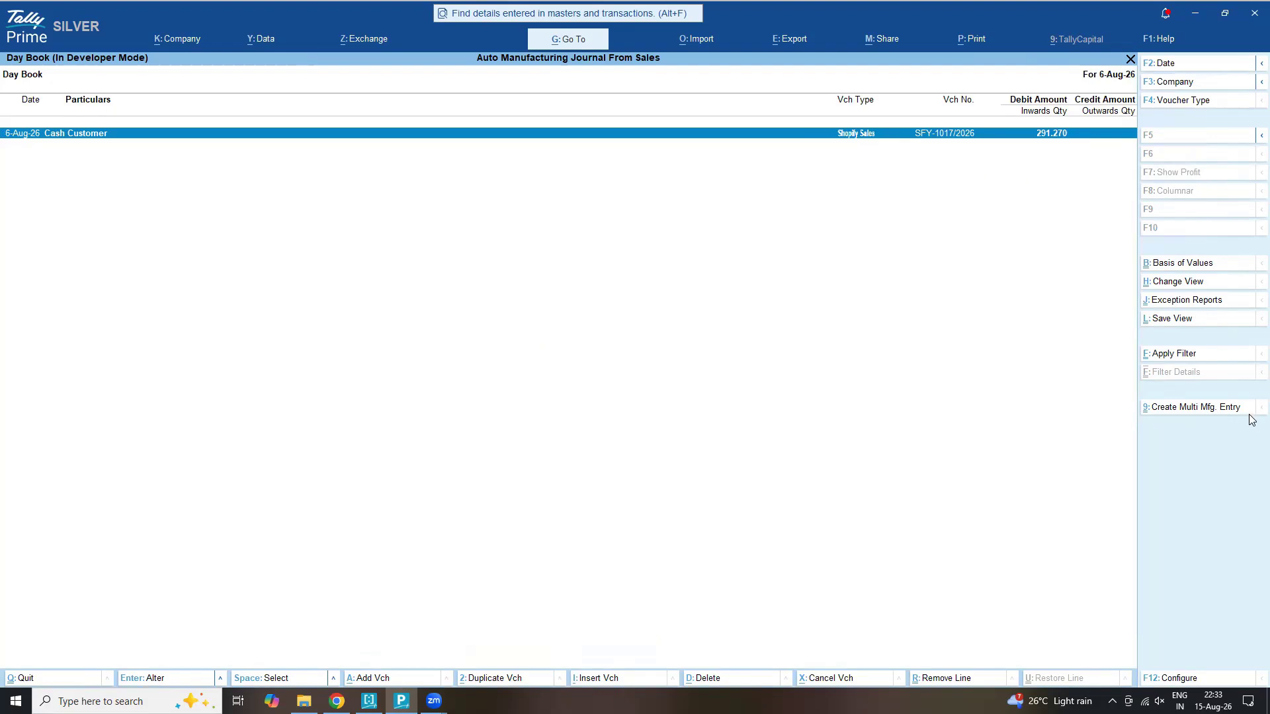
left_click(1222, 413)
key("y")
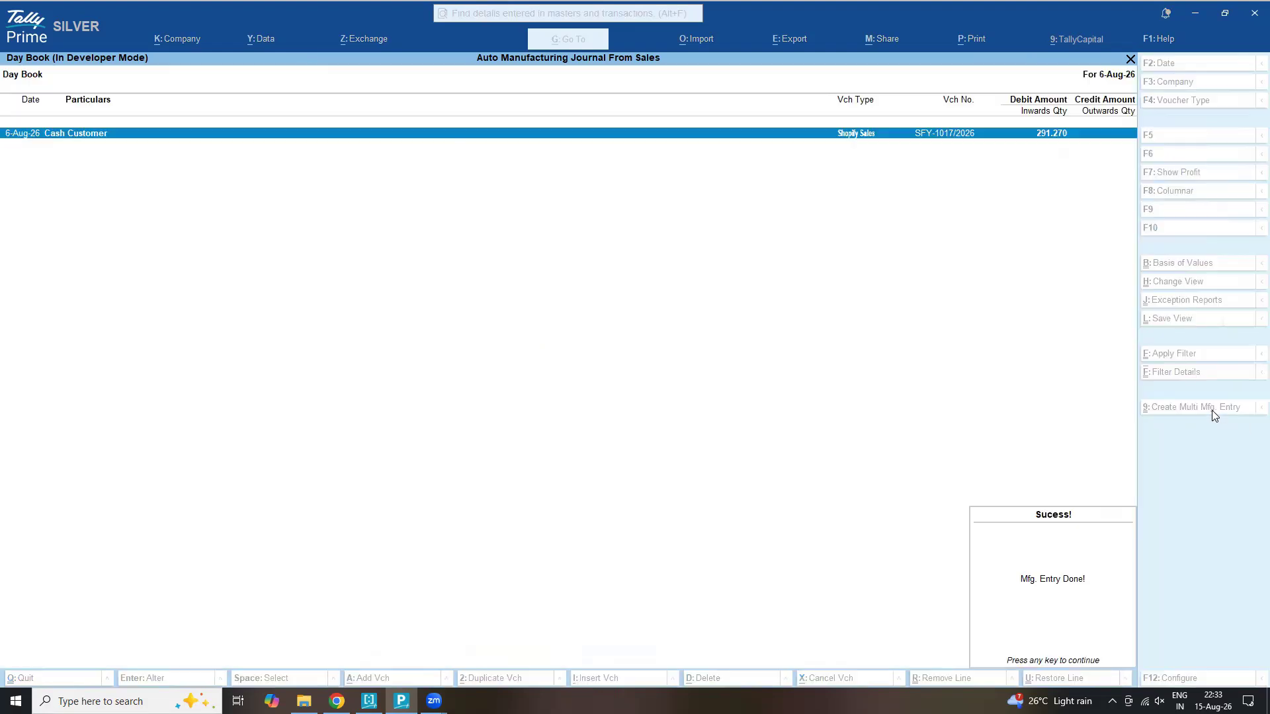
key("Down")
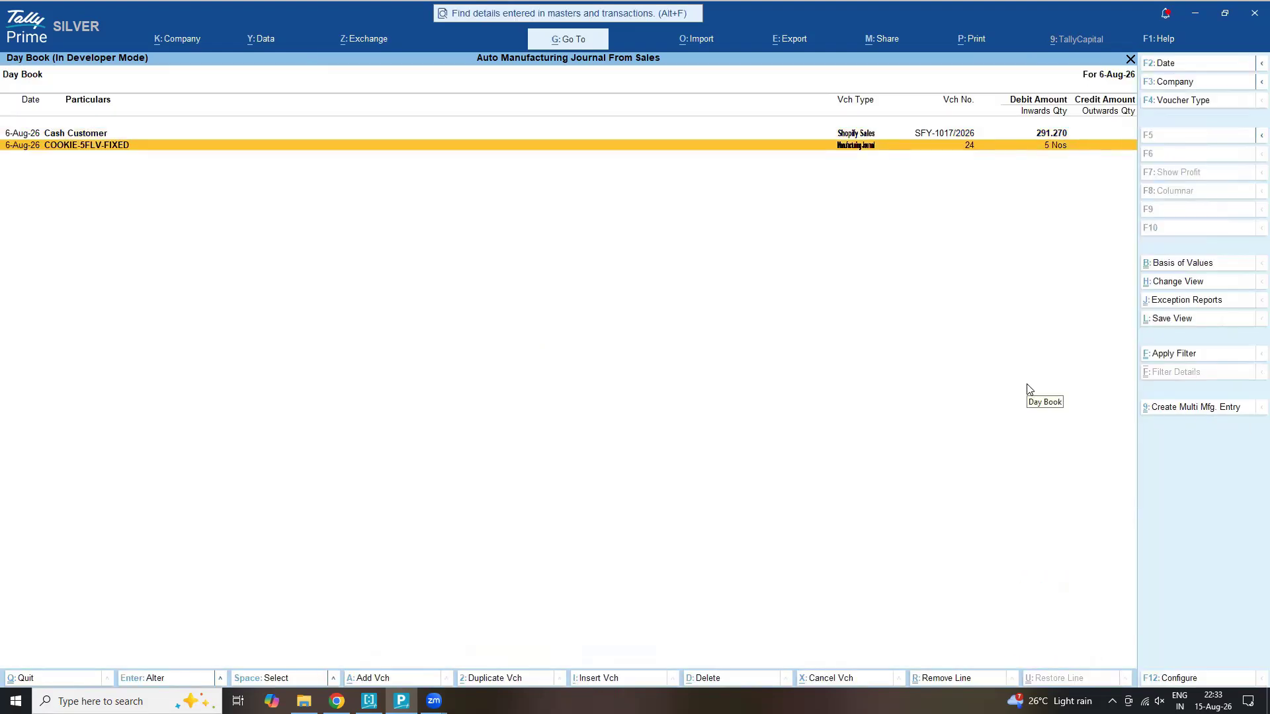
Retry Create Multi Mfg. Entry on the already processed Shopify Sales voucher and check the recreated COOKIE-5FLV-FIXED journal.
key("Up")
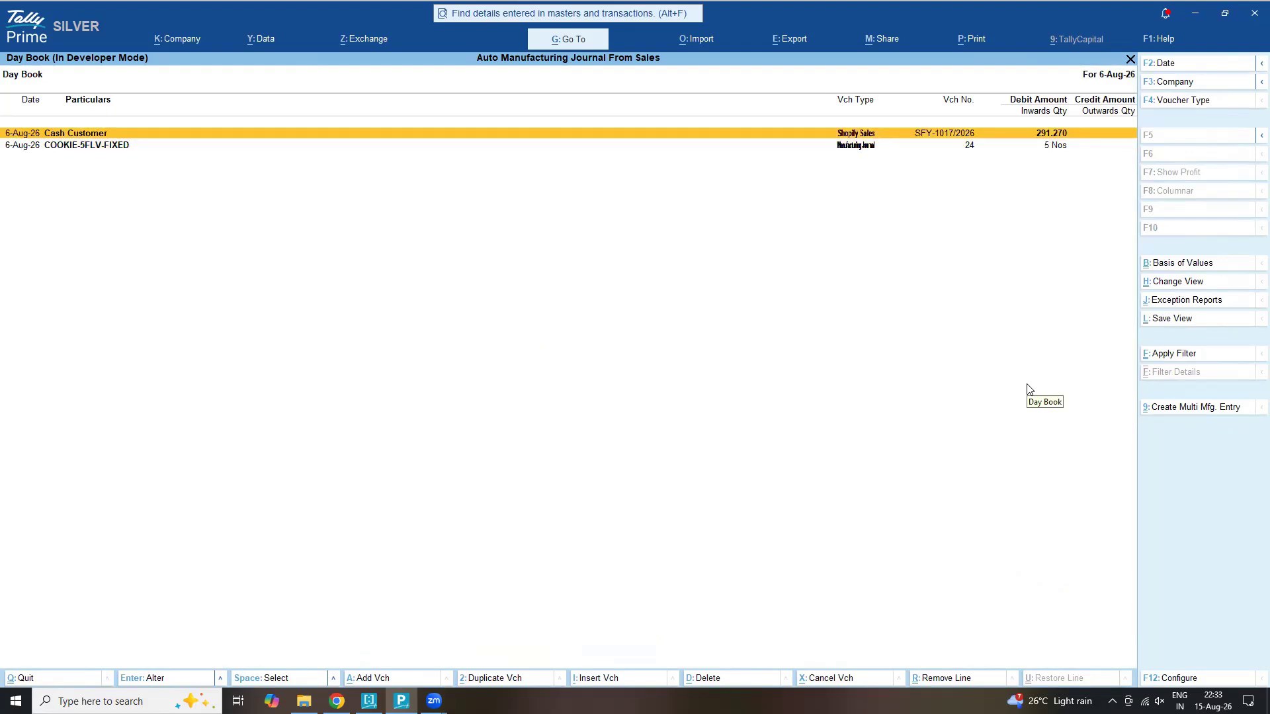
key("space")
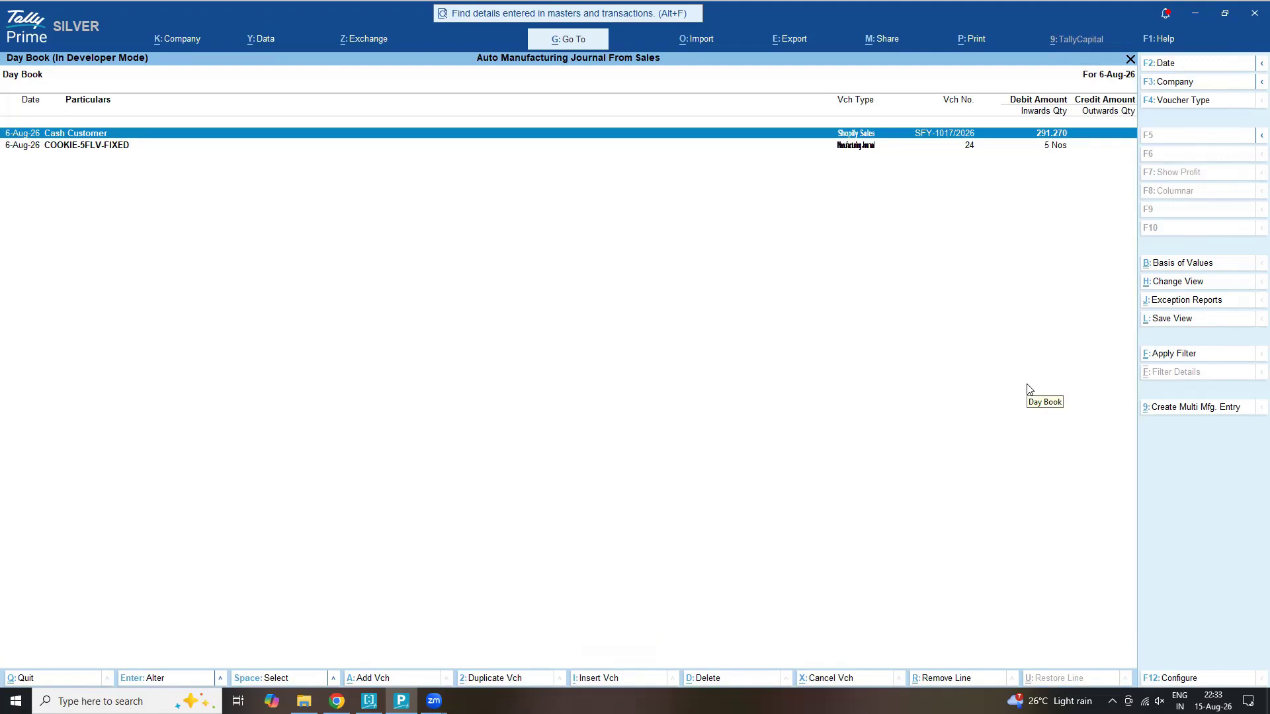
left_click(1194, 408)
key("y")
key("Down")
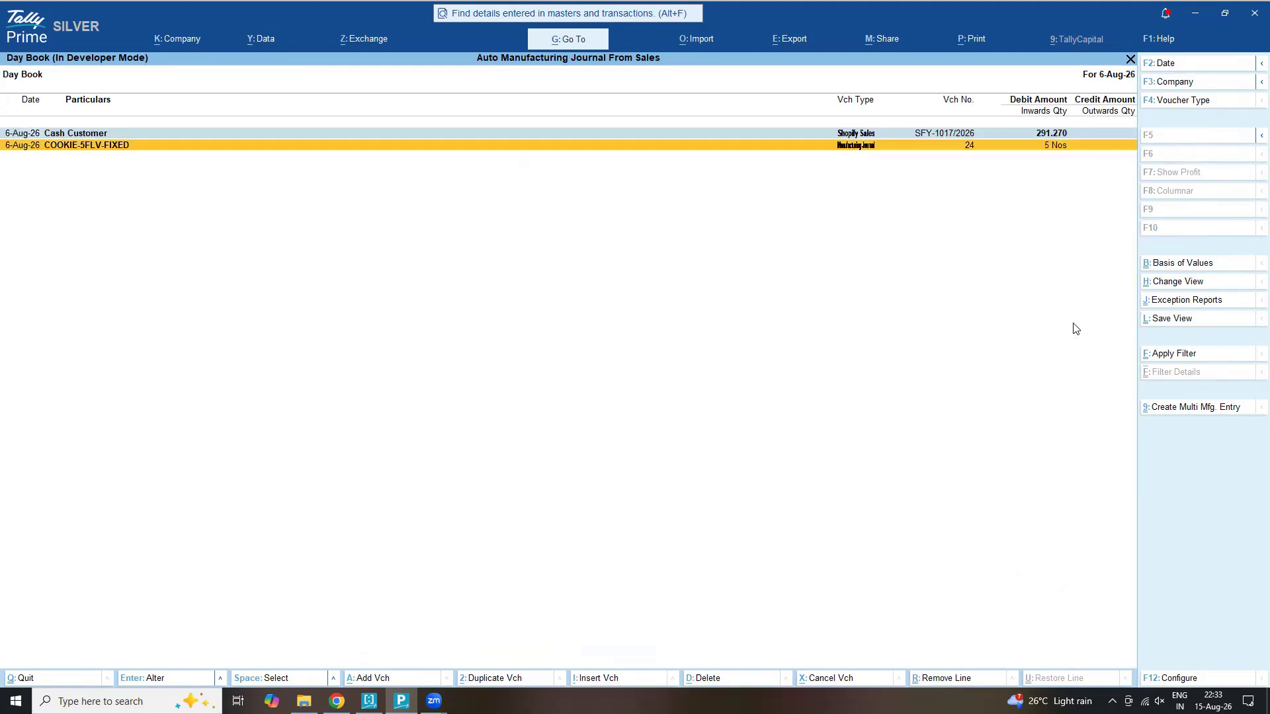
key("Return")
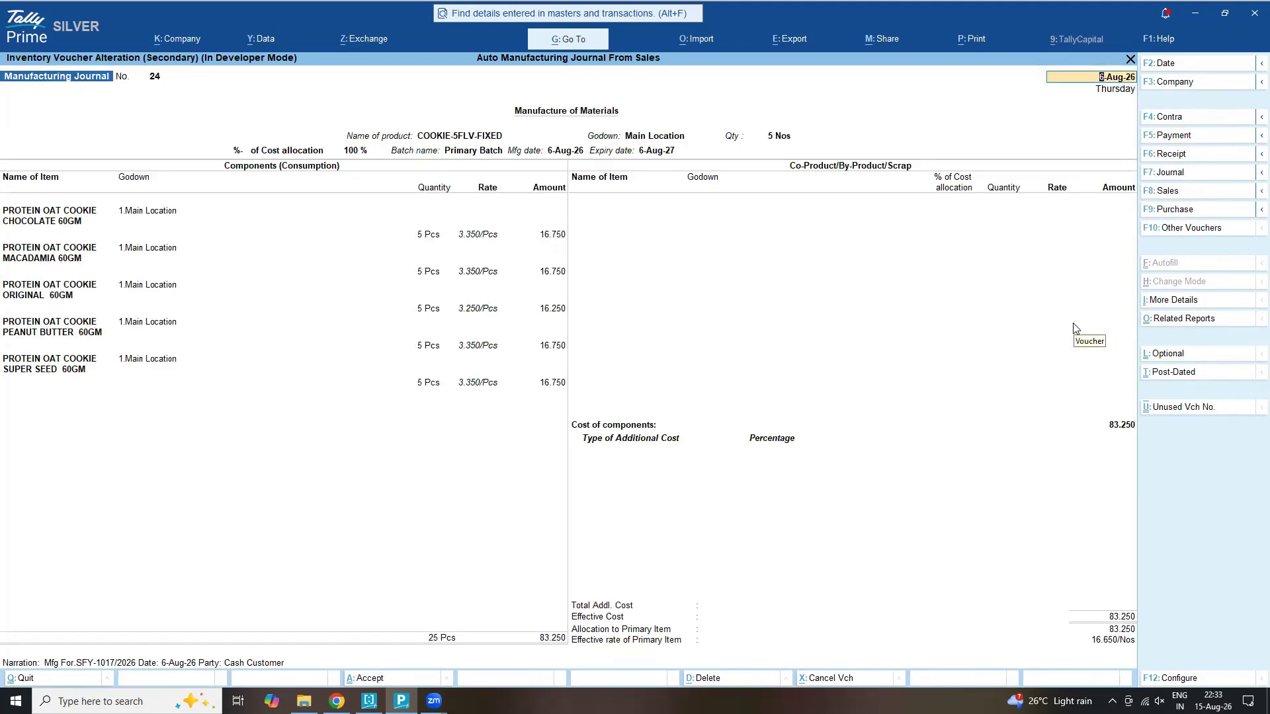
key("Escape")
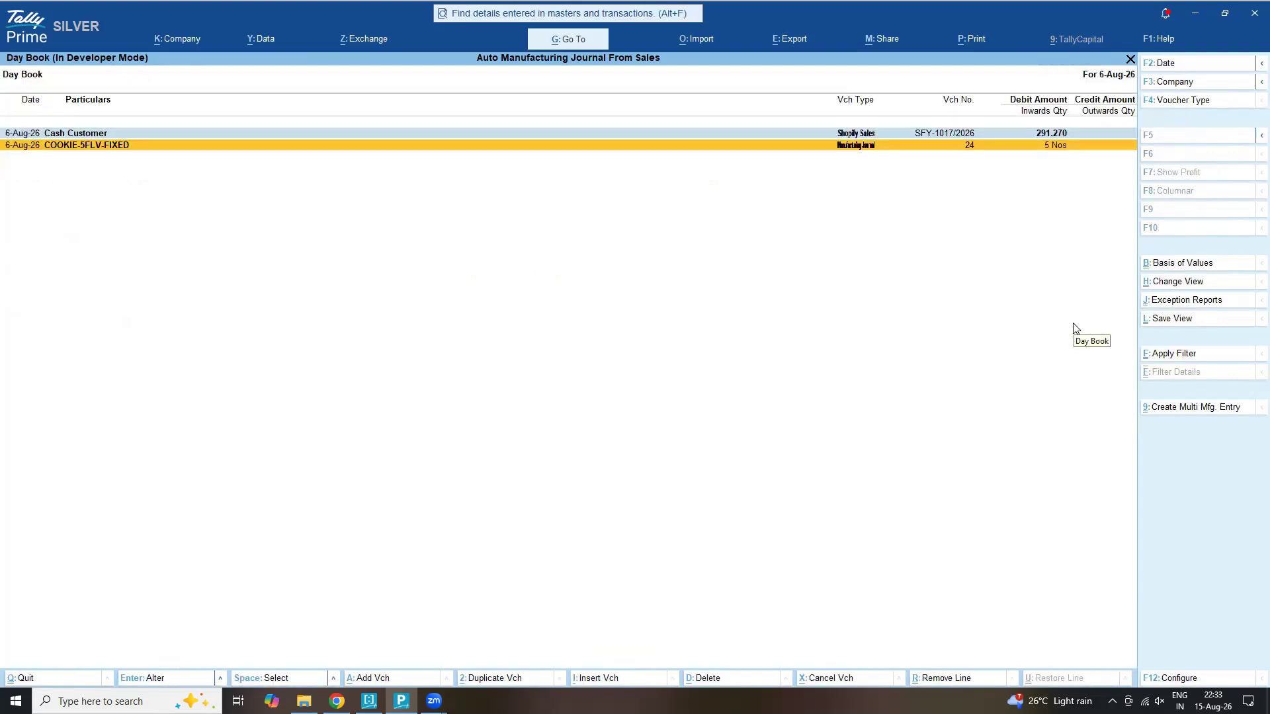
Clear the selection of the Shopify Sales voucher in the Day Book.
key("Up")
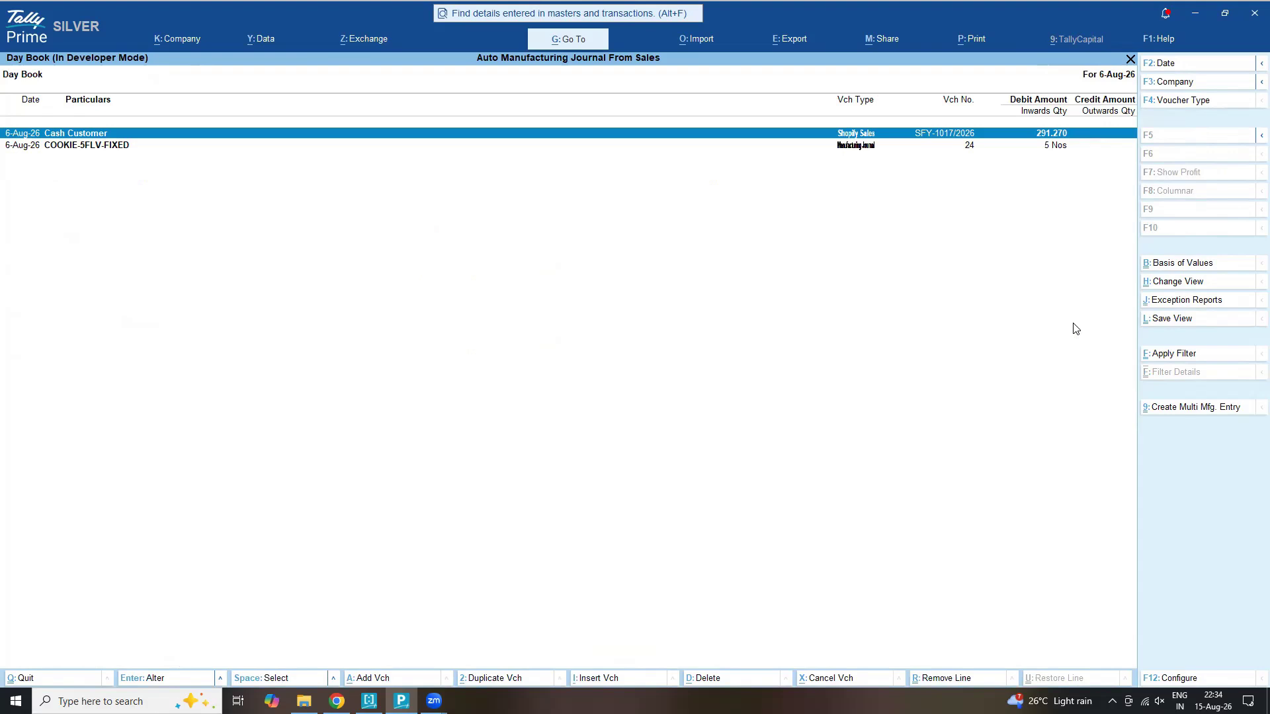
key("space")
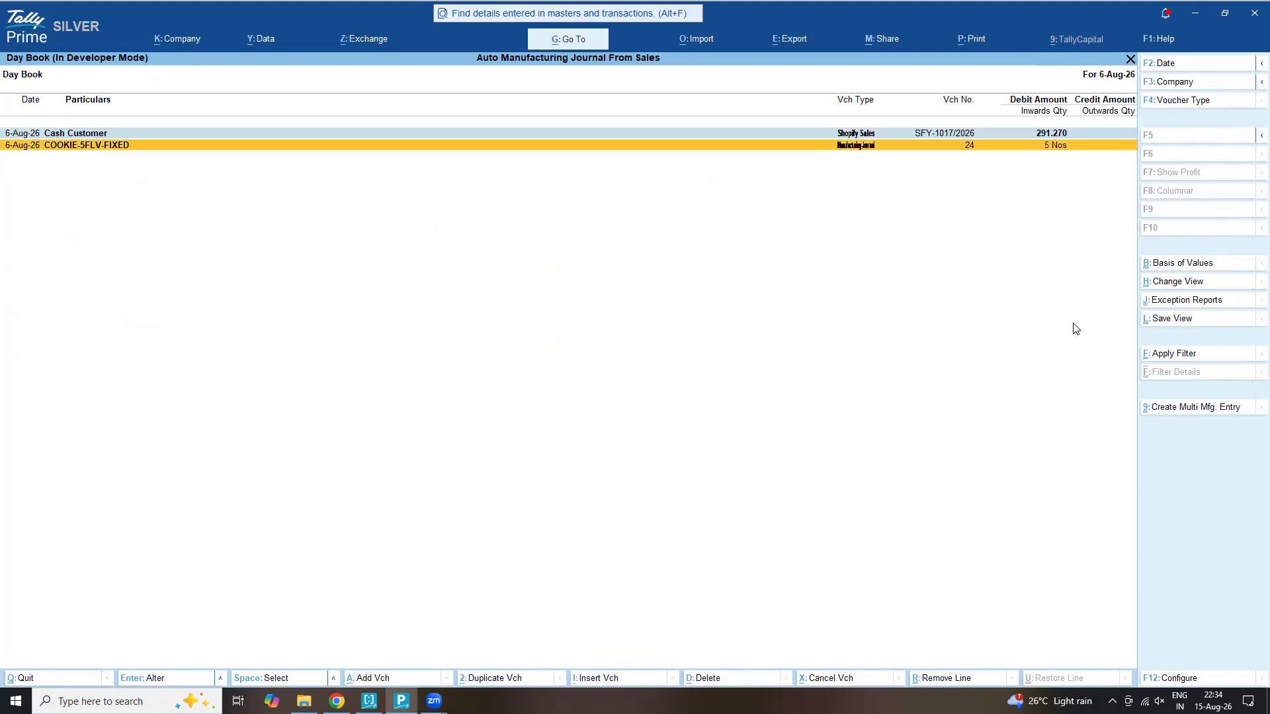
key("Up")
key("space")
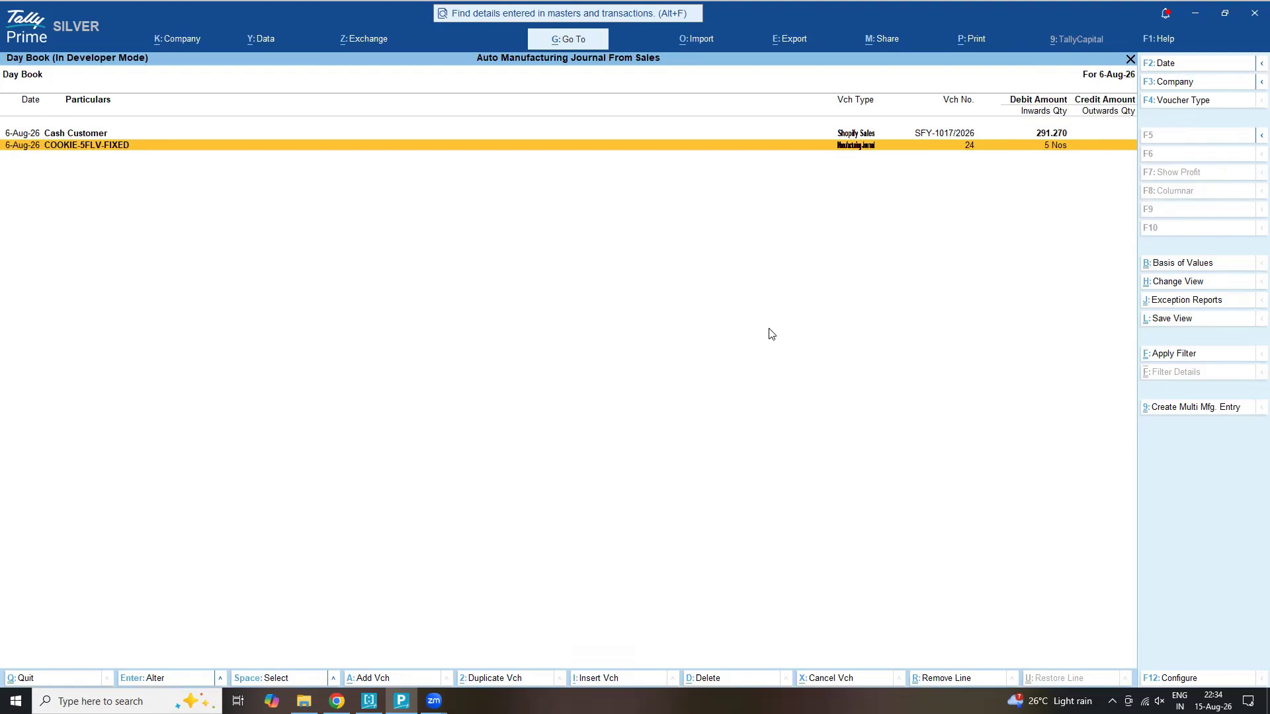
left_click(870, 487)
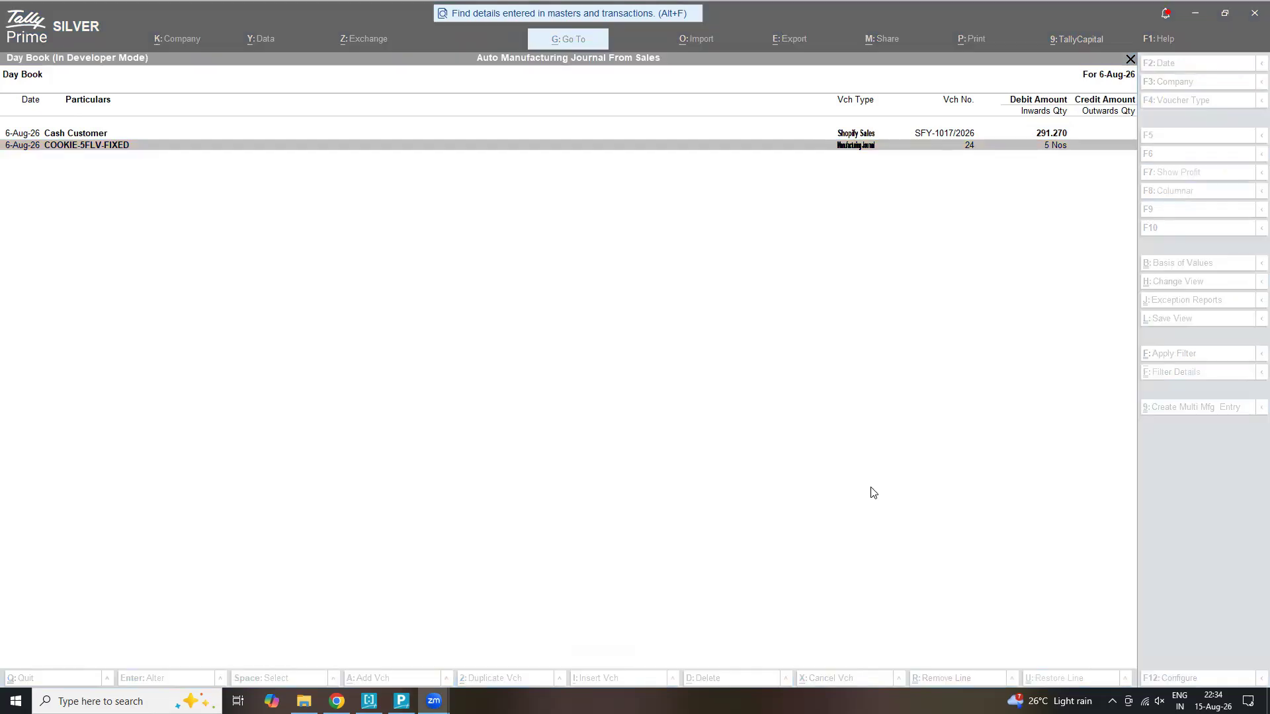